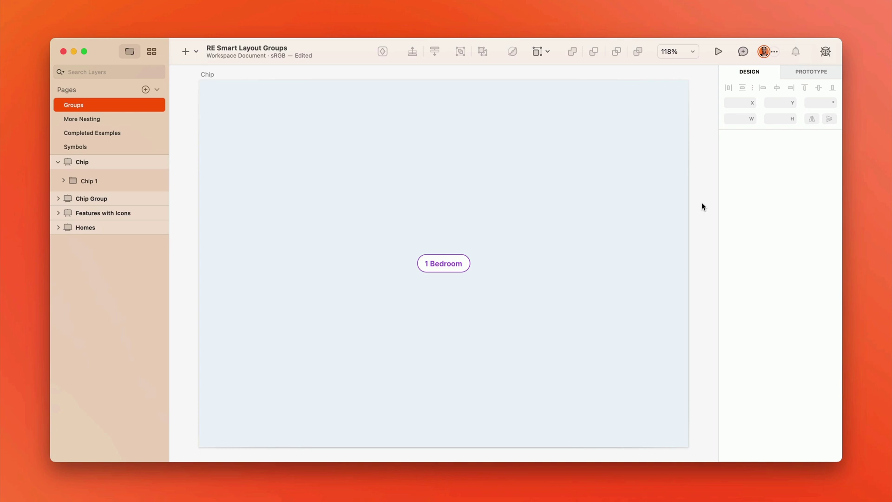
Step: Enable the experimental Smart Layout in Groups option in Sketch's Labs settings
key(super+comma)
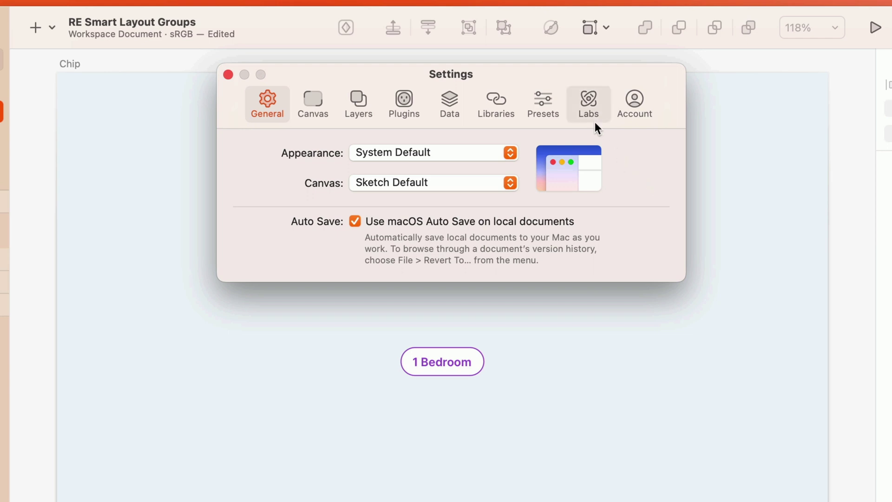
click(592, 105)
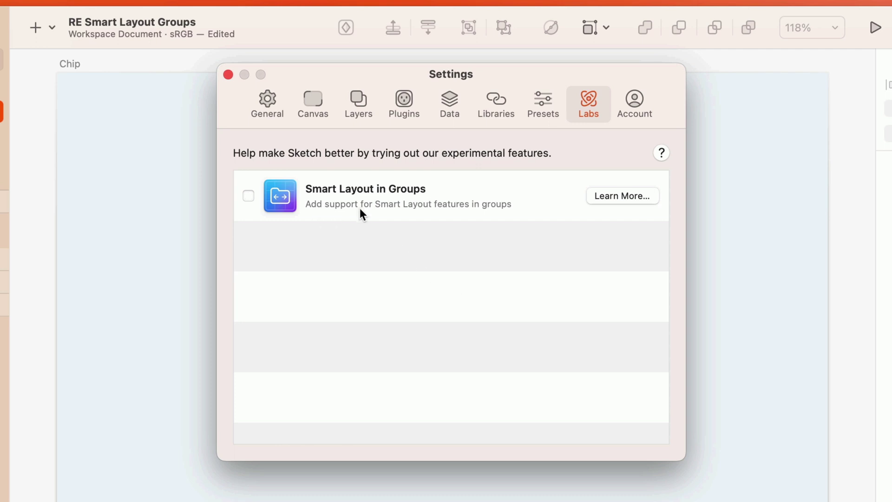
click(248, 196)
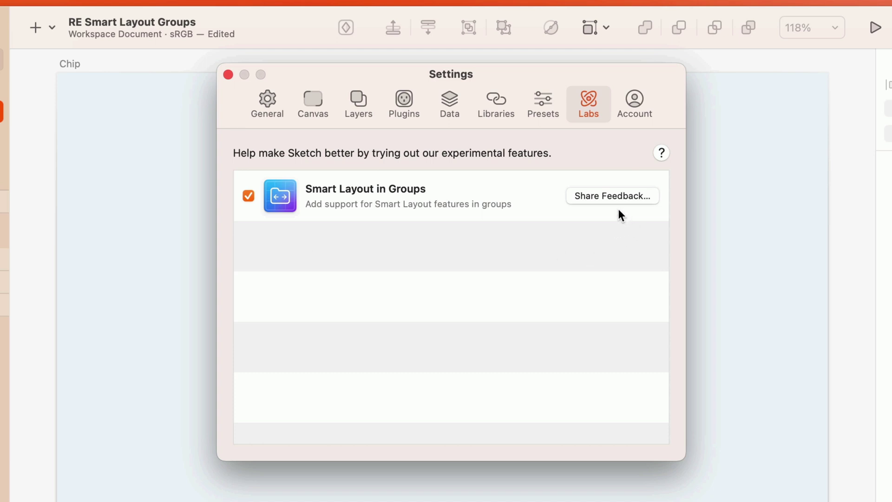
Step: Close Settings, inspect the 1 Bedroom chip's text padding and rectangle, then select the Chip 1 group
click(228, 74)
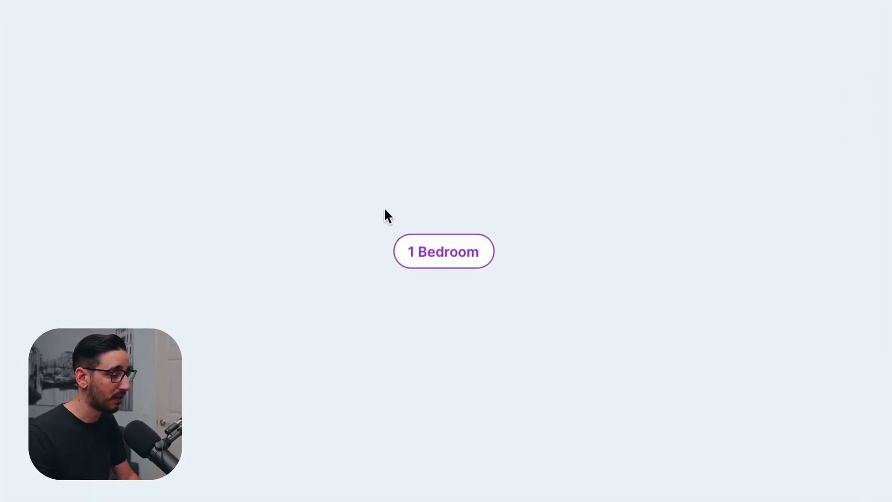
click(444, 255)
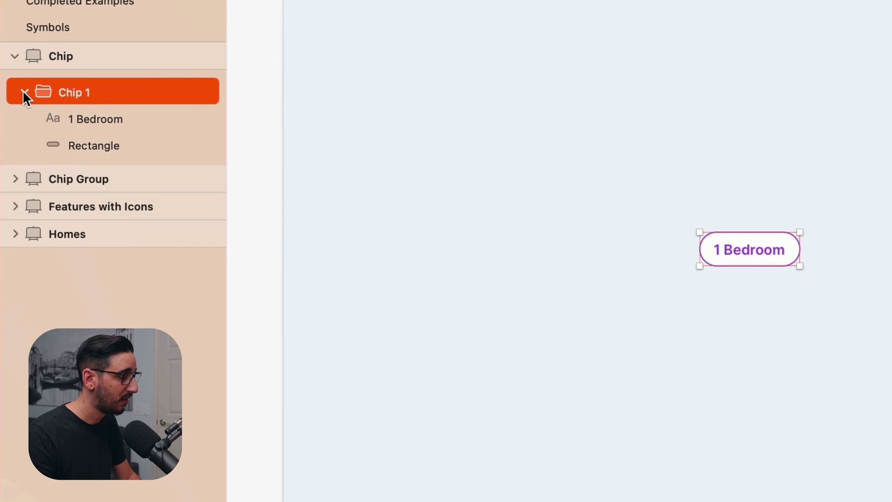
click(123, 118)
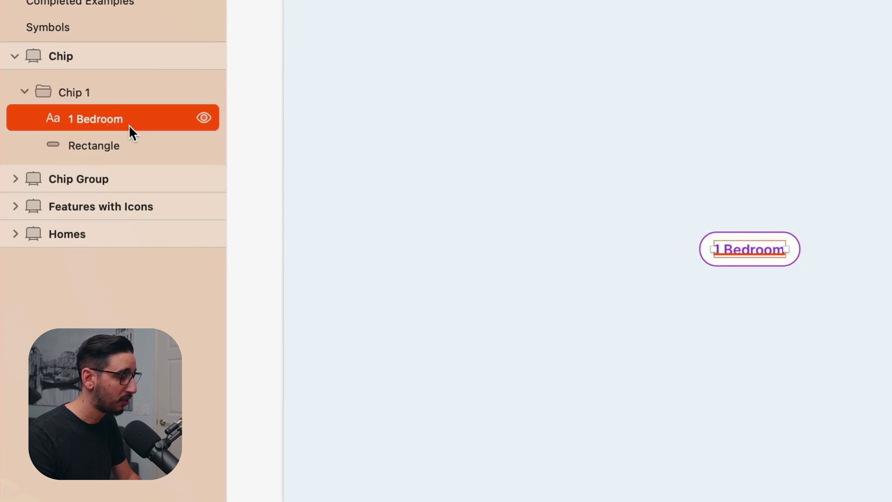
click(129, 134)
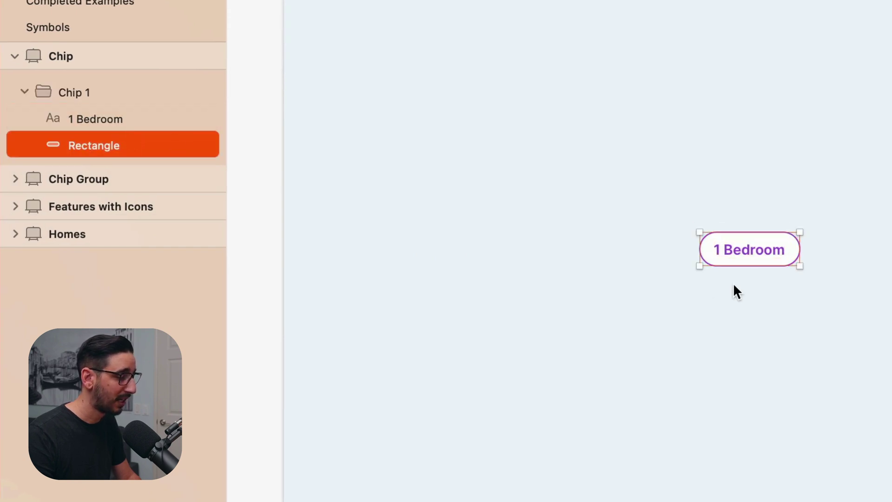
click(778, 250)
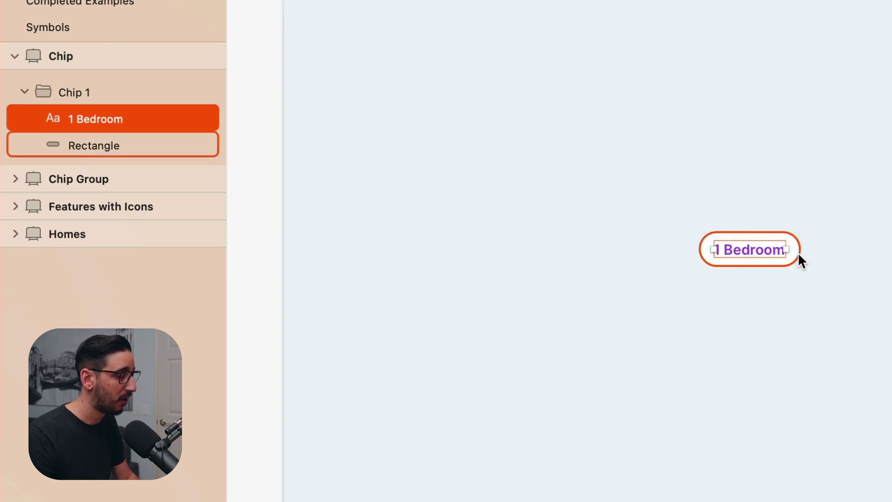
click(65, 92)
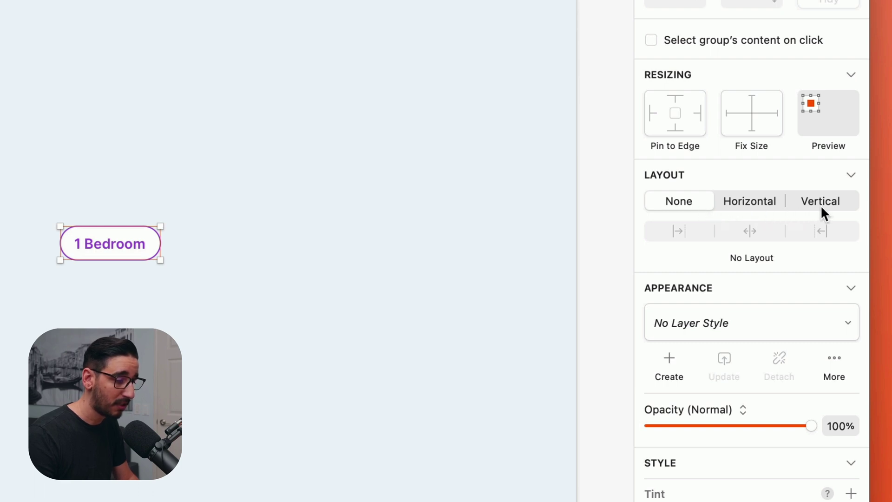
click(746, 210)
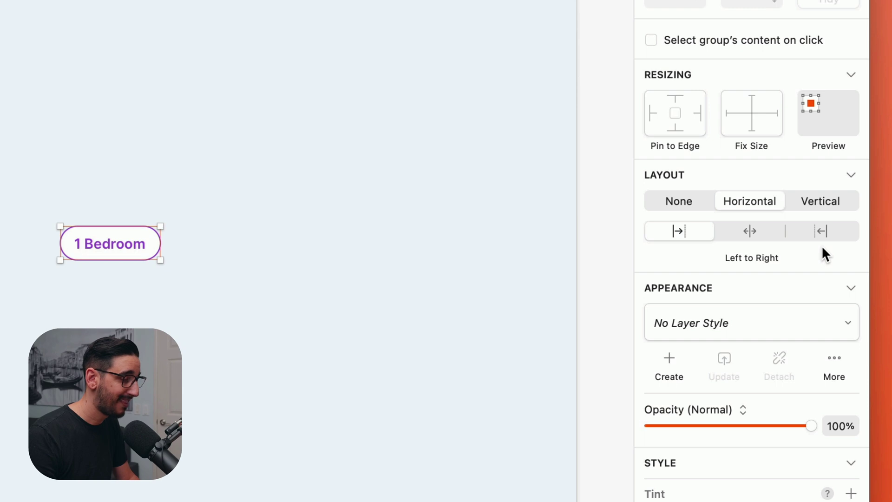
drag(118, 260, 118, 260)
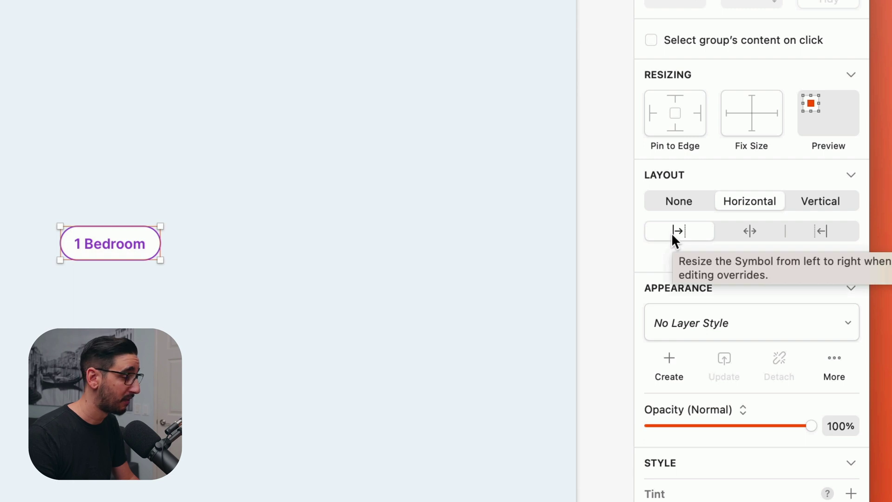
double_click(108, 241)
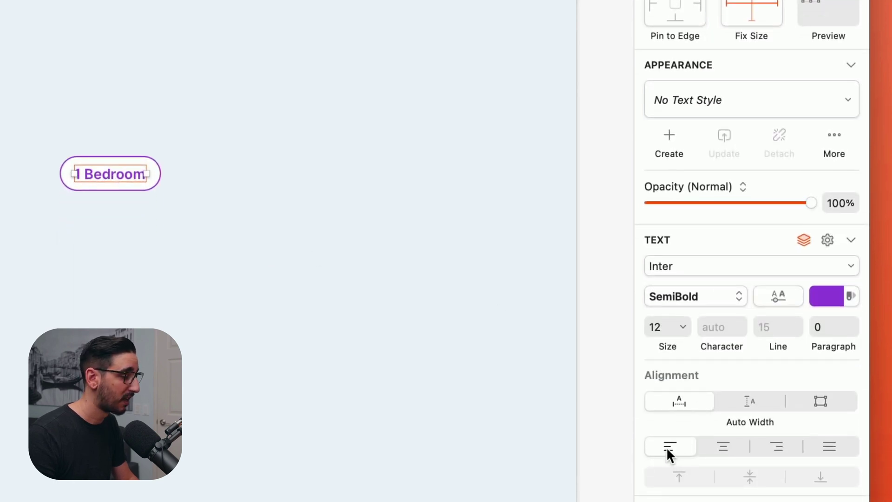
Step: Edit the chip label to read 2+ Bedrooms
double_click(106, 176)
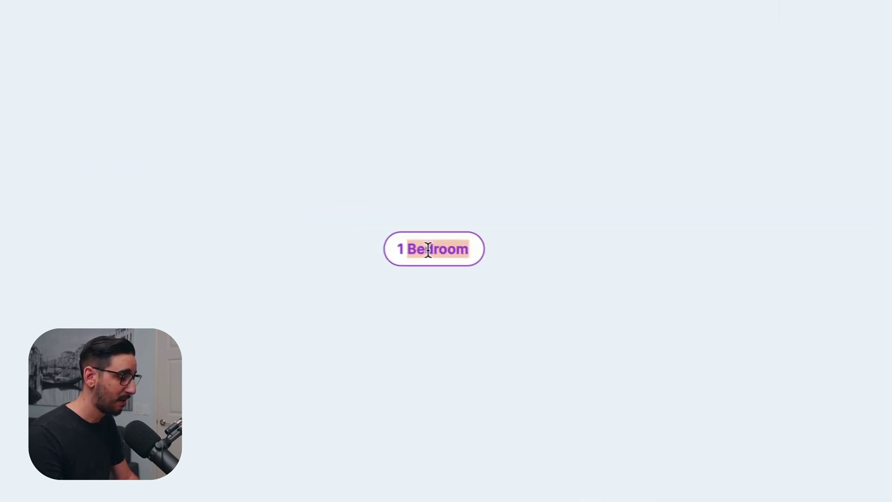
text(1)
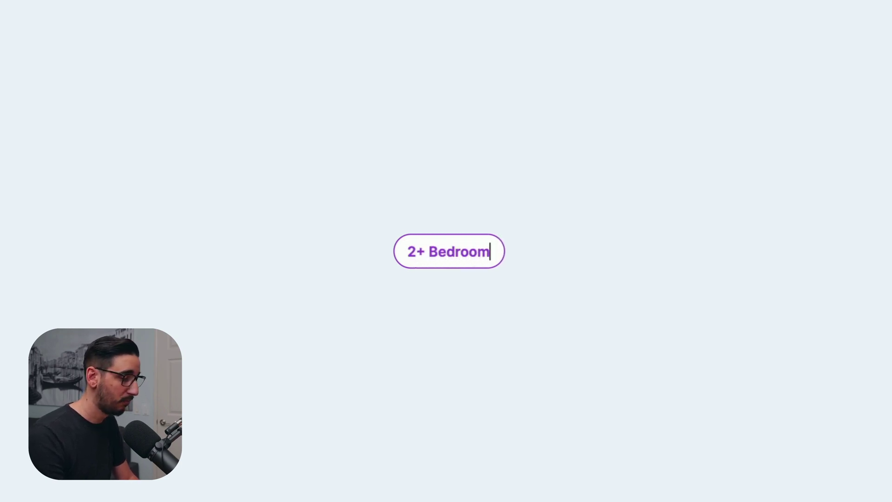
key(Escape)
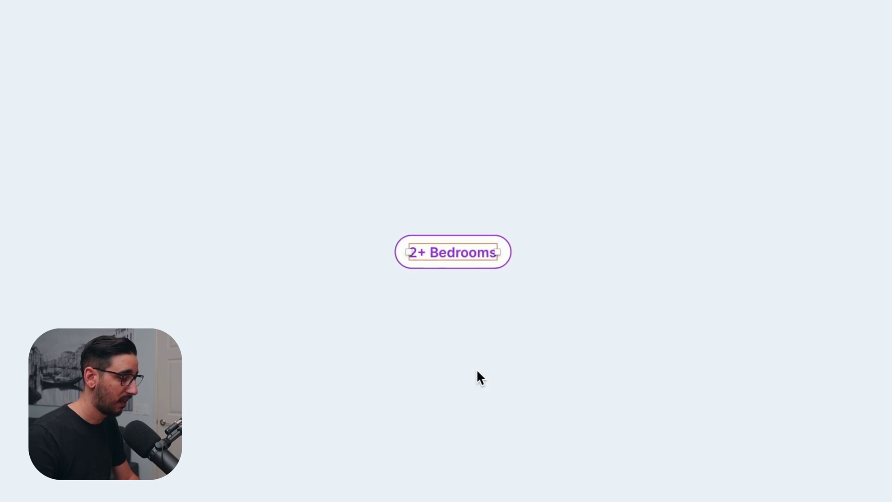
key(Escape)
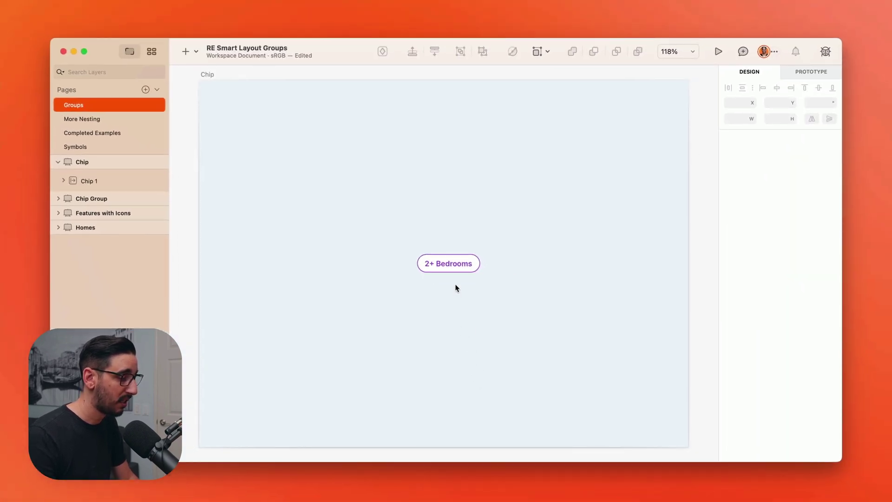
Step: Select the 2+ Bedrooms chip and check Chip 1's layers in the Layers list
click(447, 263)
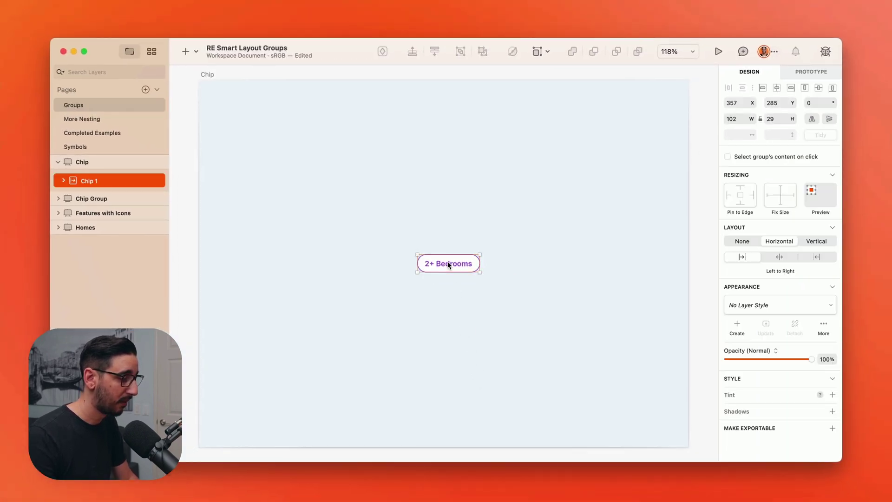
click(63, 181)
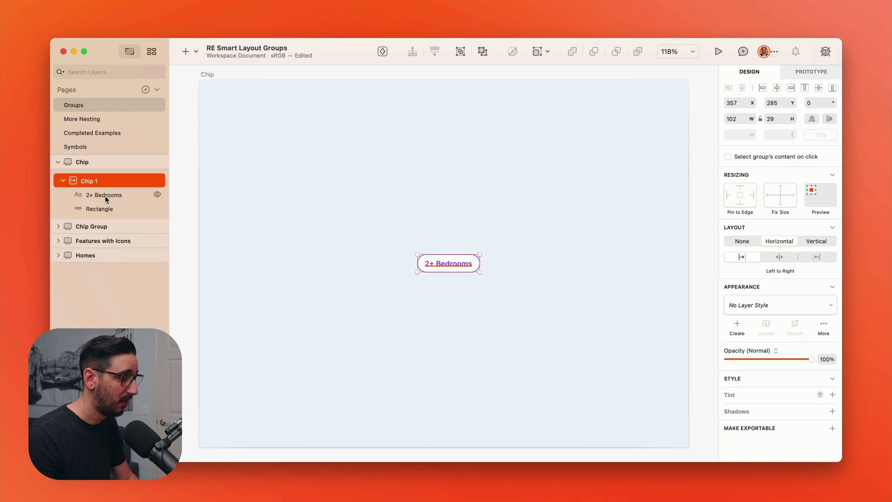
click(63, 181)
click(428, 331)
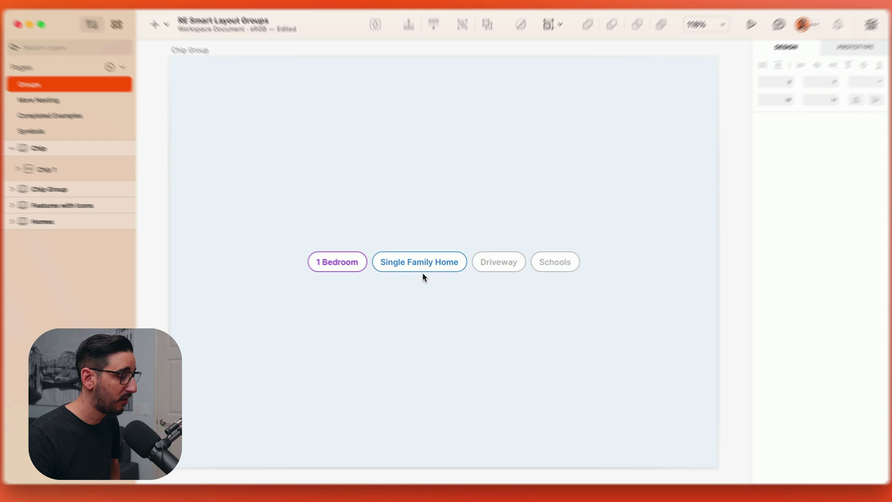
Step: Give each of Chip 1 through Chip 4 a horizontal Smart Layout
click(419, 260)
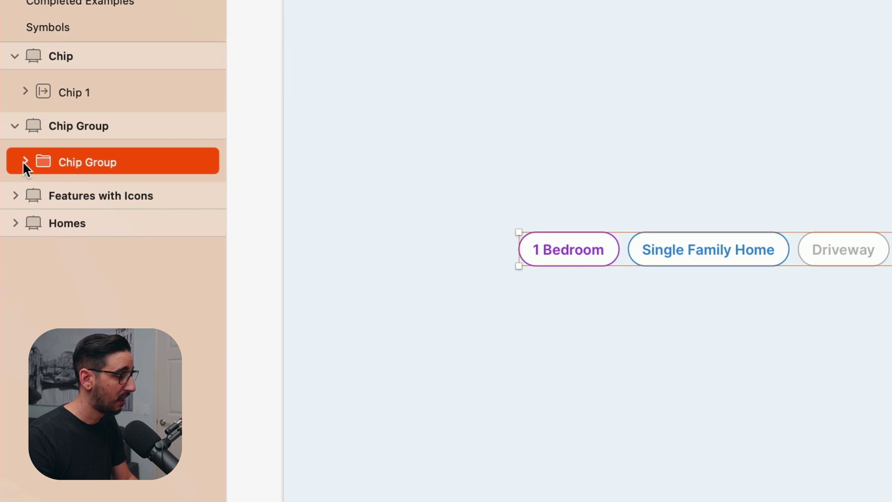
click(25, 160)
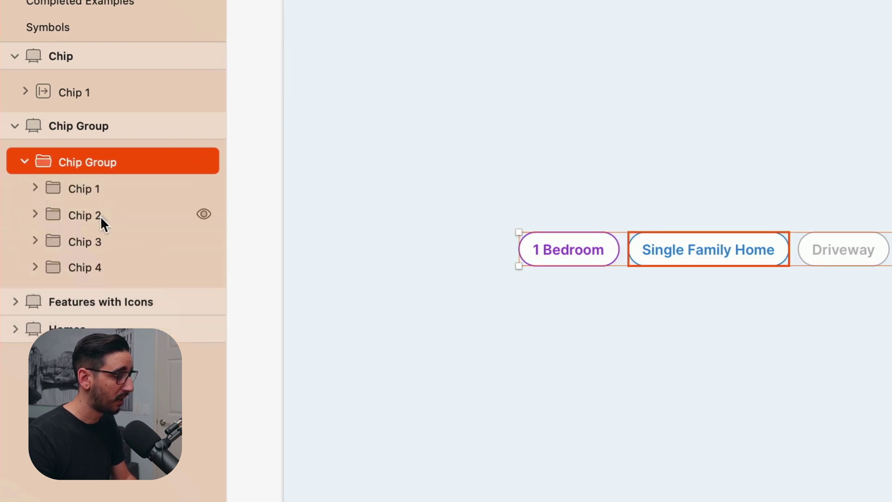
click(90, 186)
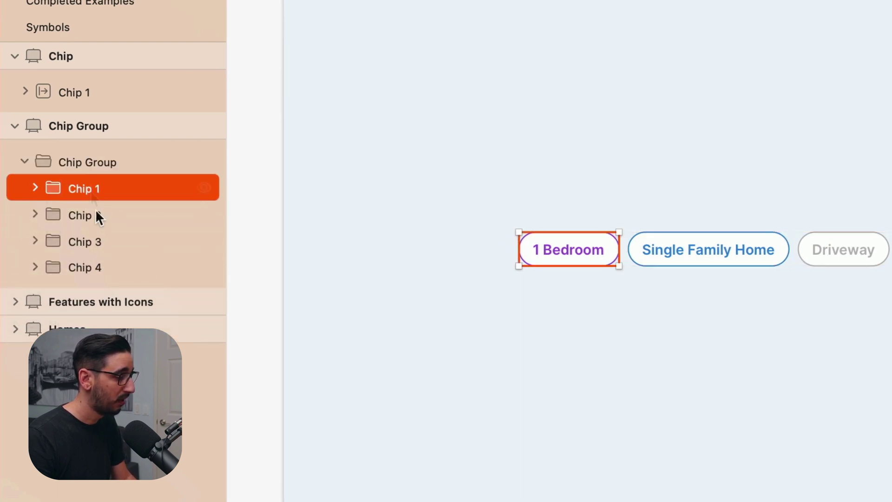
shift+click(97, 268)
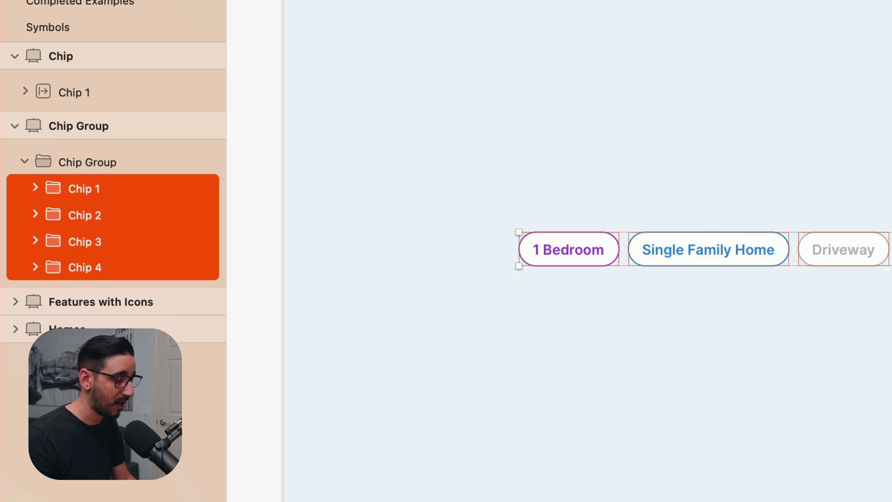
key(super+k)
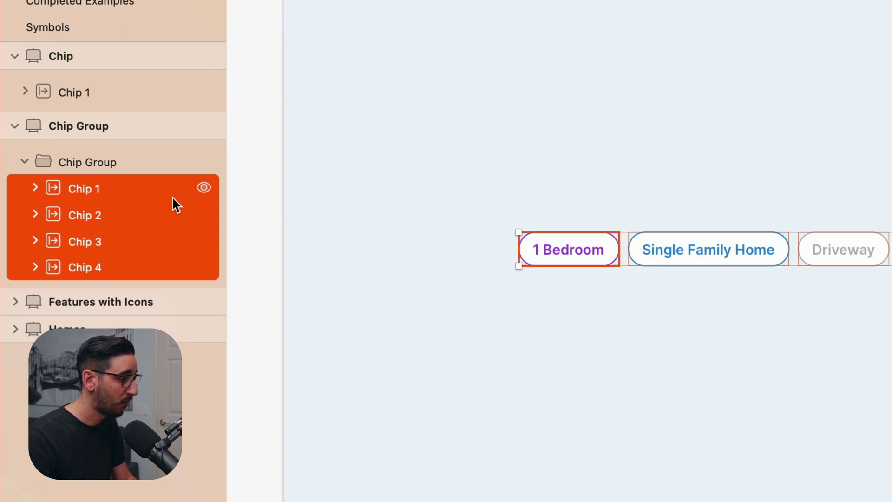
Step: Set the Chip Group's Layout to Horizontal
click(97, 157)
click(23, 161)
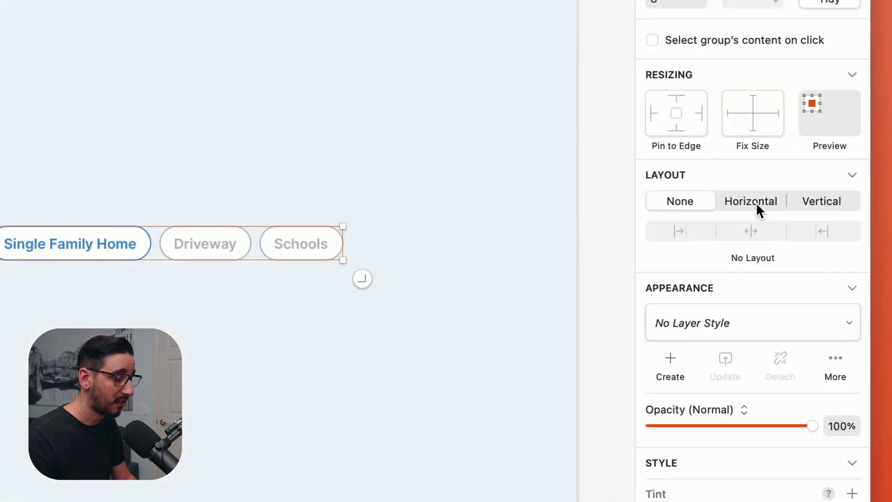
click(755, 202)
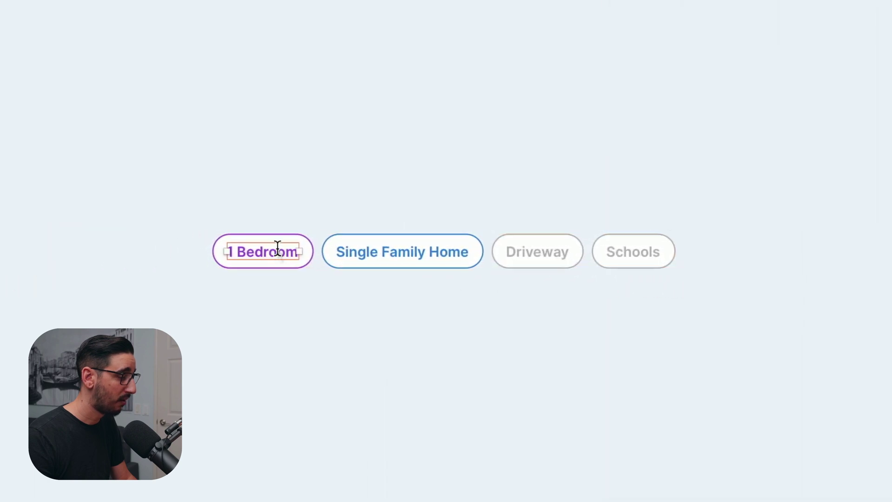
Step: Change the bedrooms chip label to 2+ Bedrooms
double_click(79, 246)
text(2 Bedrooms)
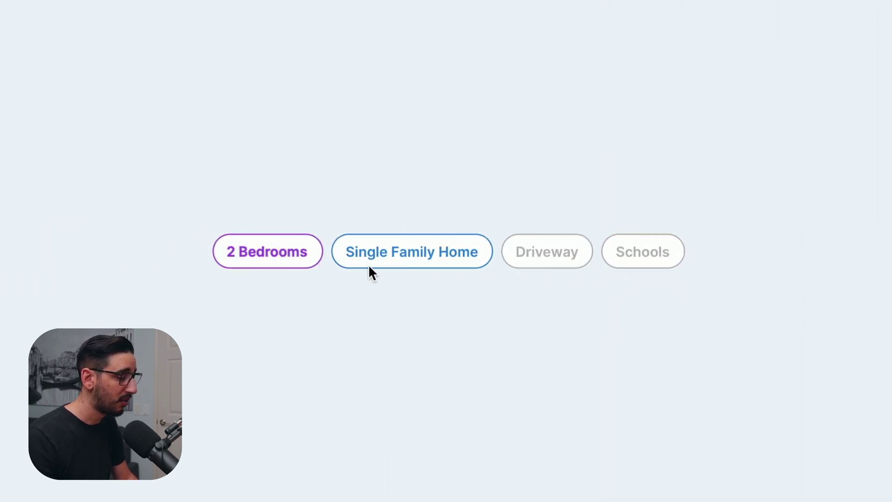
click(235, 252)
text(+)
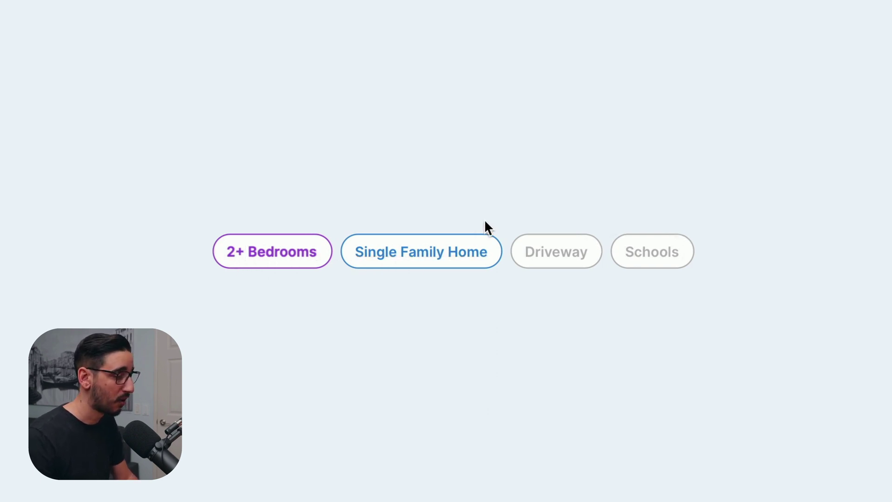
Step: Replace the Single Family Home chip text with Condo
triple_click(435, 251)
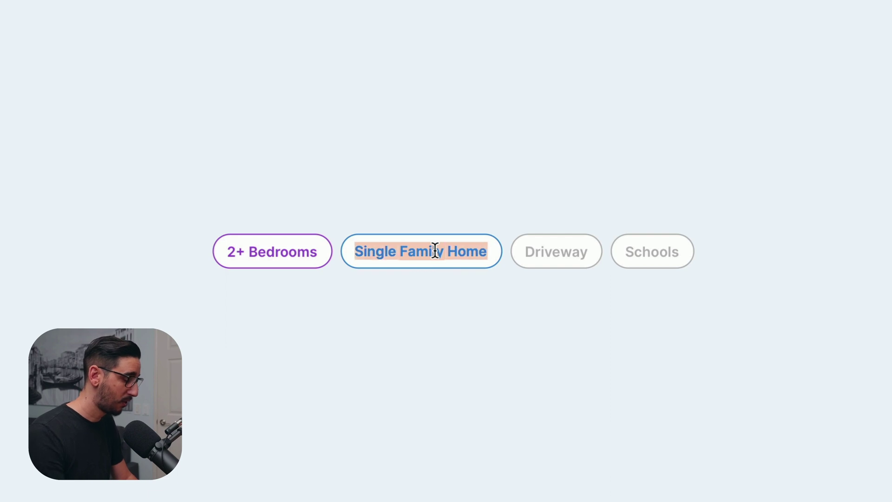
text(Conte)
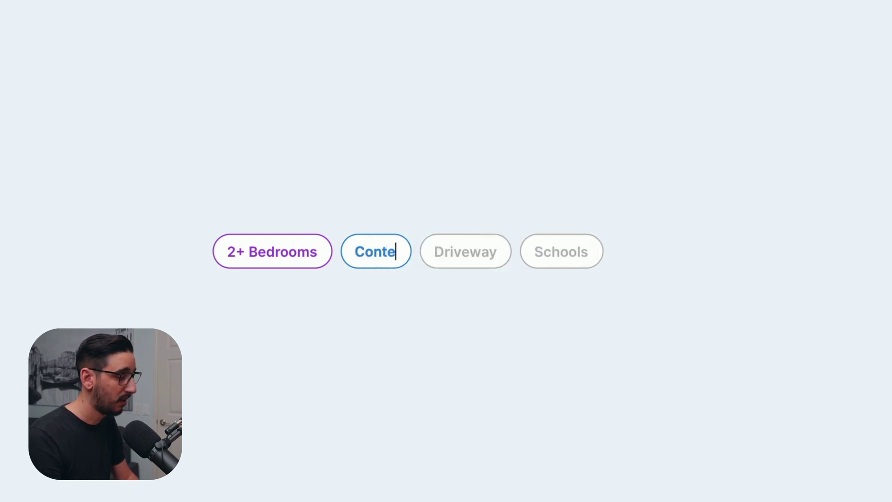
key(BackSpace)
key(BackSpace)
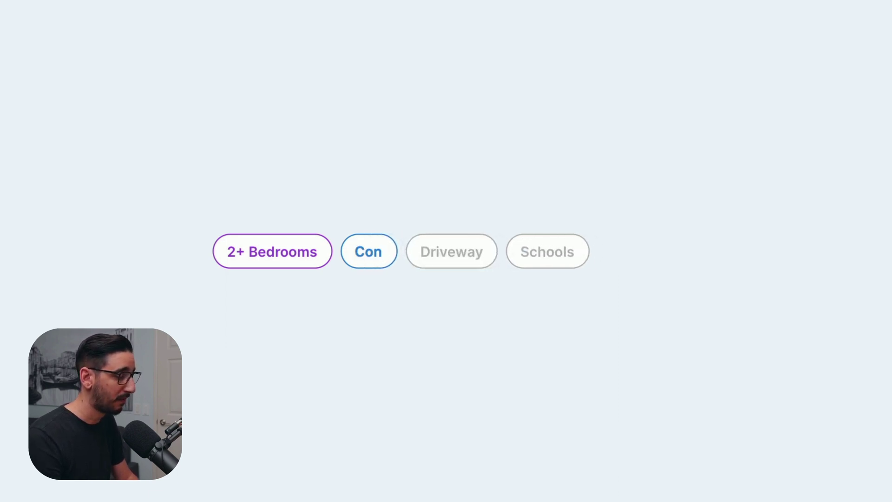
text(do)
key(Escape)
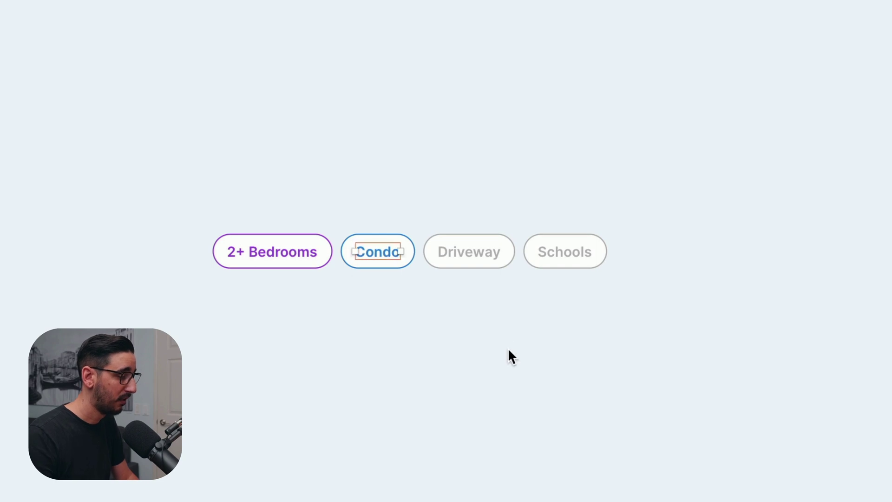
click(508, 351)
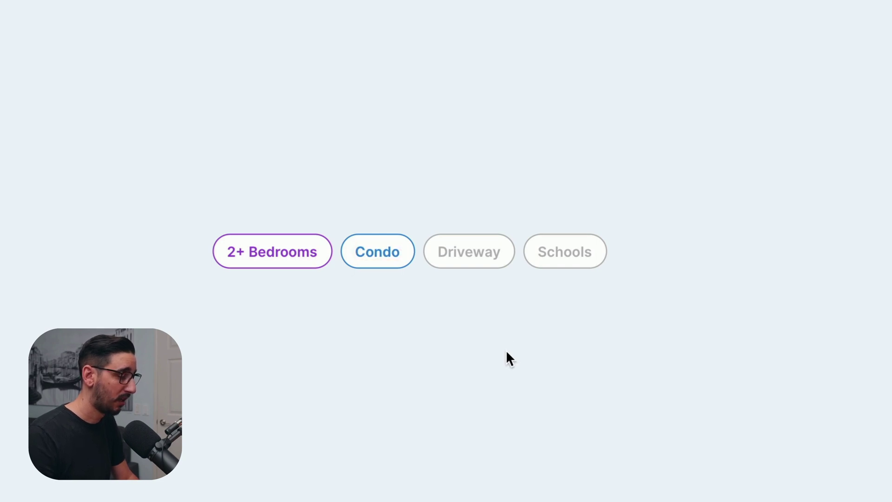
Step: Select the reflowed chip row to check its new spacing, then deselect it
click(445, 260)
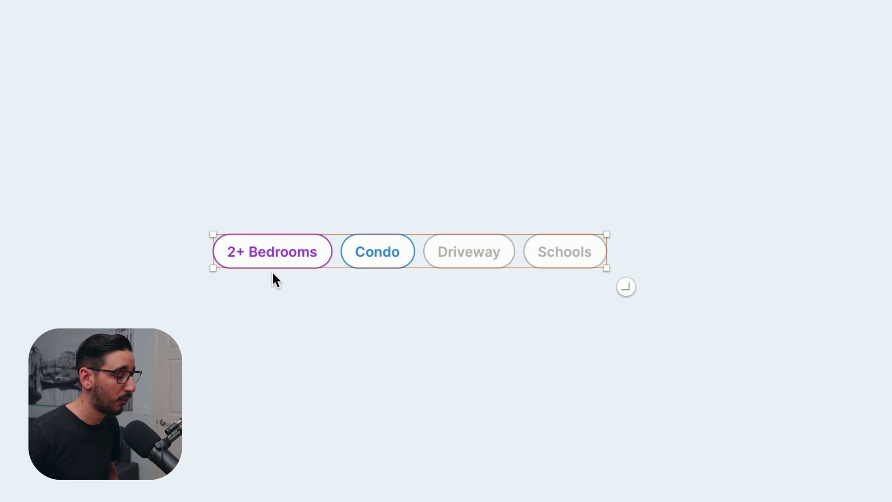
drag(467, 266, 467, 266)
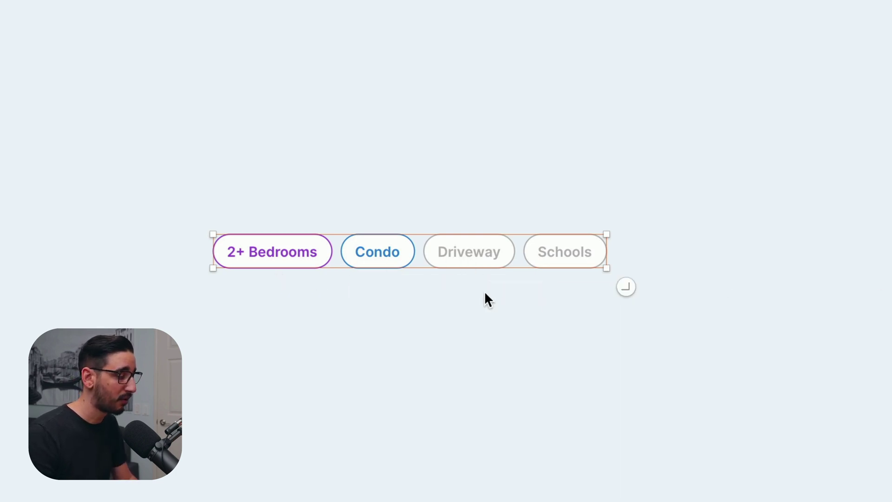
drag(213, 268, 213, 272)
click(234, 351)
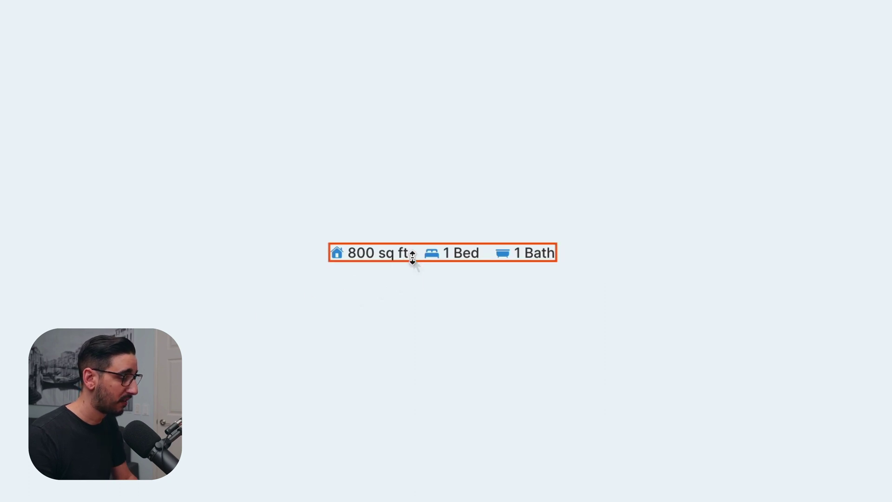
Step: Select the 800 sq ft, 1 Bed, 1 Bath details group
click(330, 259)
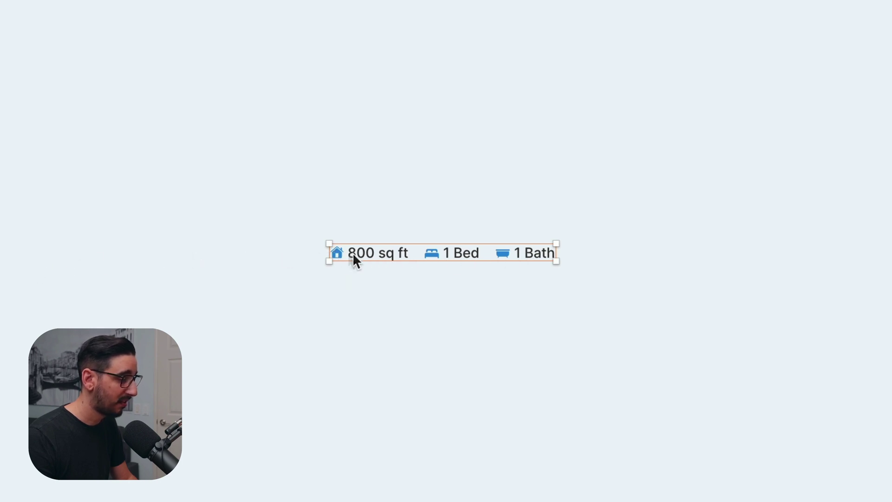
Step: Apply a Horizontal, left-to-right layout to the 800 sq ft, 1 Bed, 1 Bath group
scroll(436, 254, up, 5)
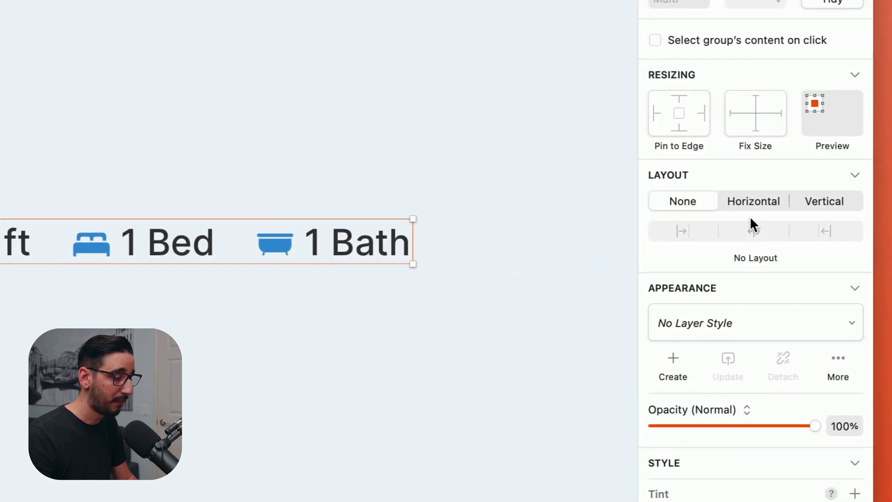
click(753, 201)
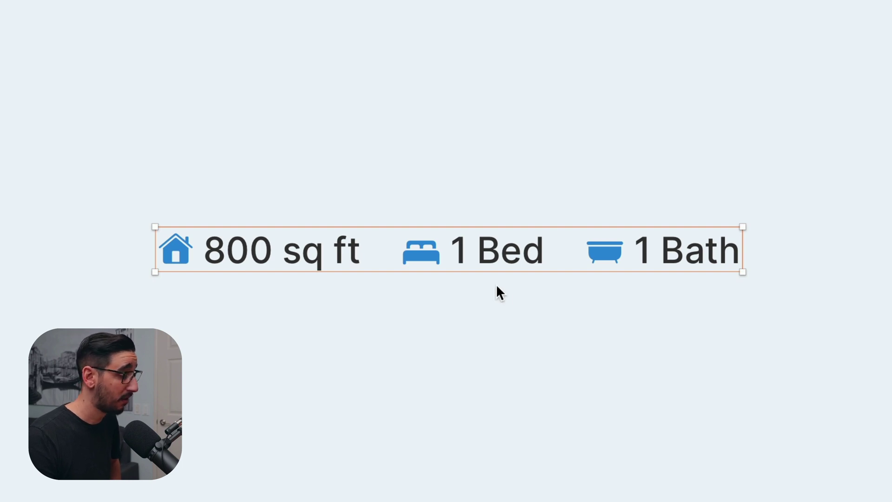
double_click(423, 261)
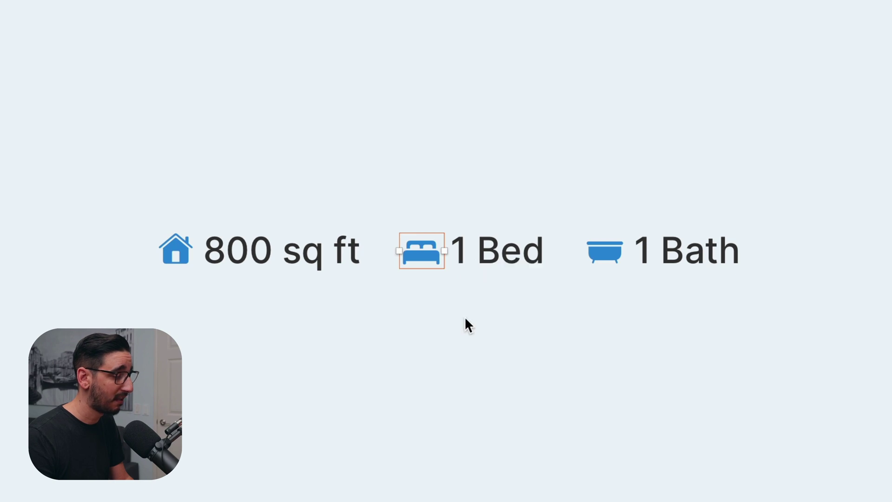
click(475, 249)
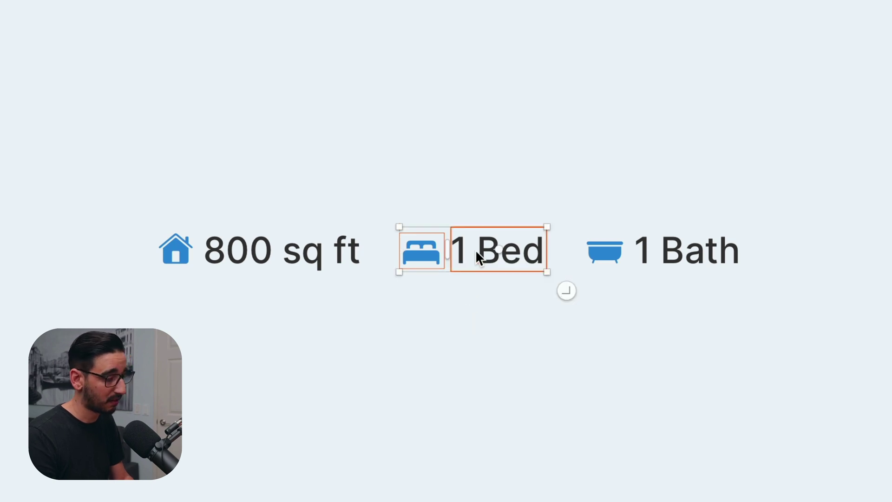
key(Delete)
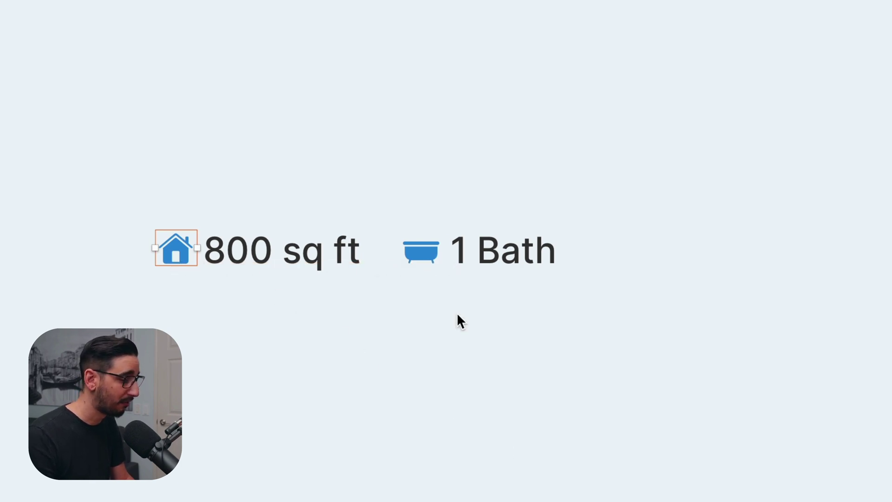
key(super+v)
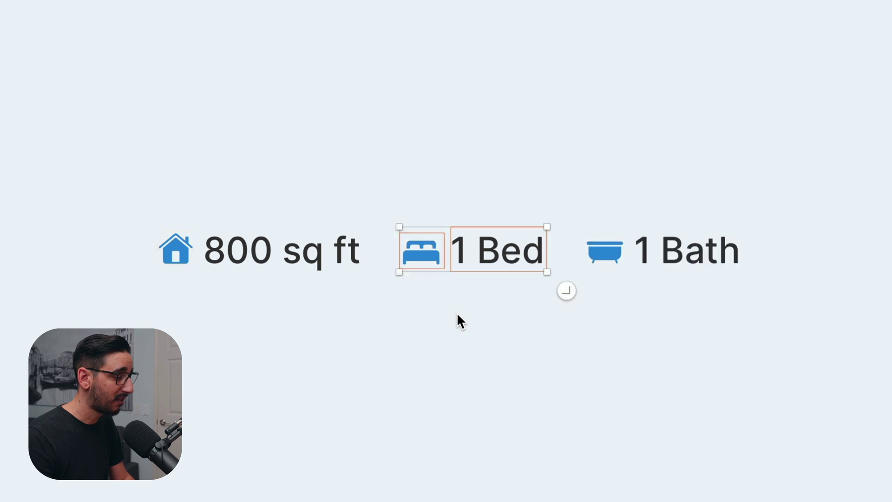
key(Escape)
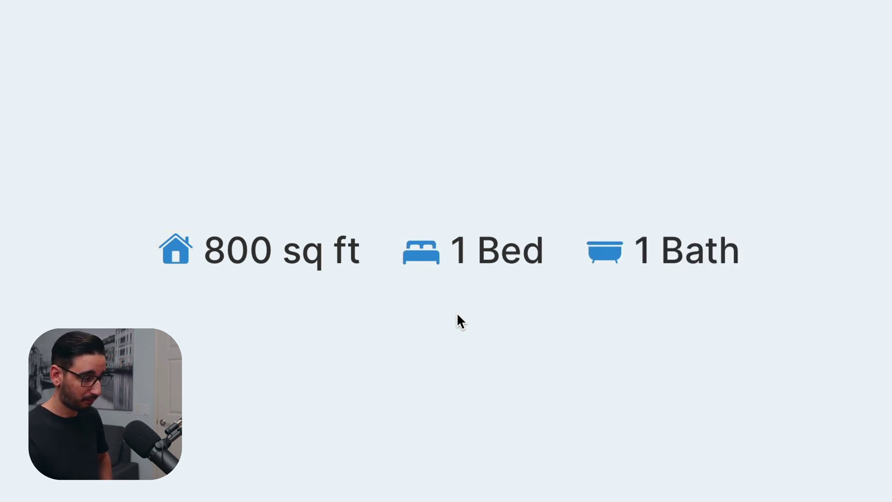
click(496, 256)
click(496, 256)
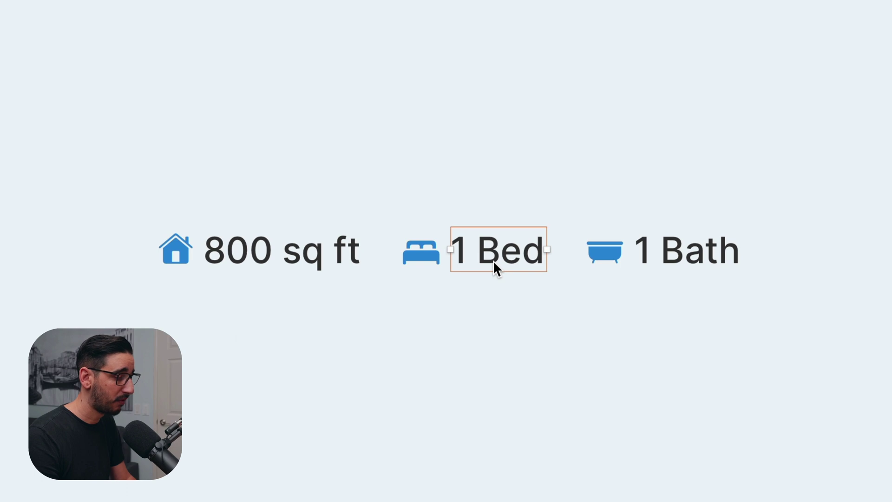
Step: Test deleting the 1 Bed text and bed icon with undo, then delete the whole 1 Bed group
key(BackSpace)
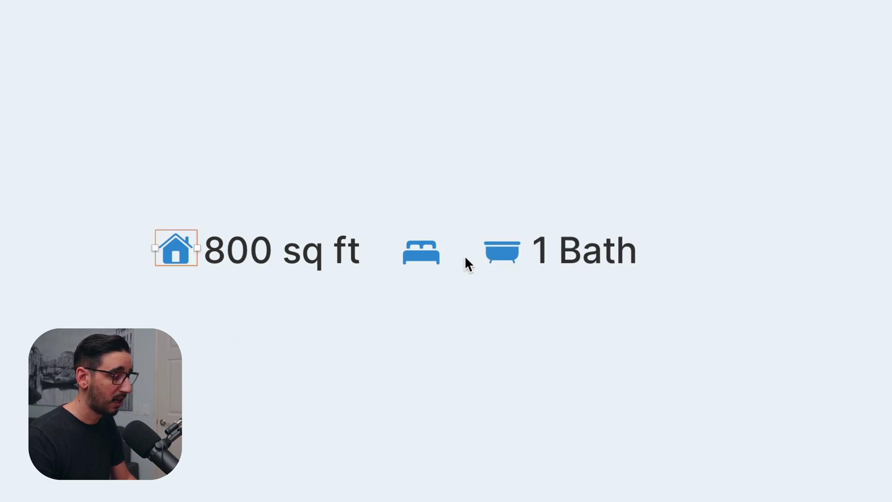
key(ctrl+z)
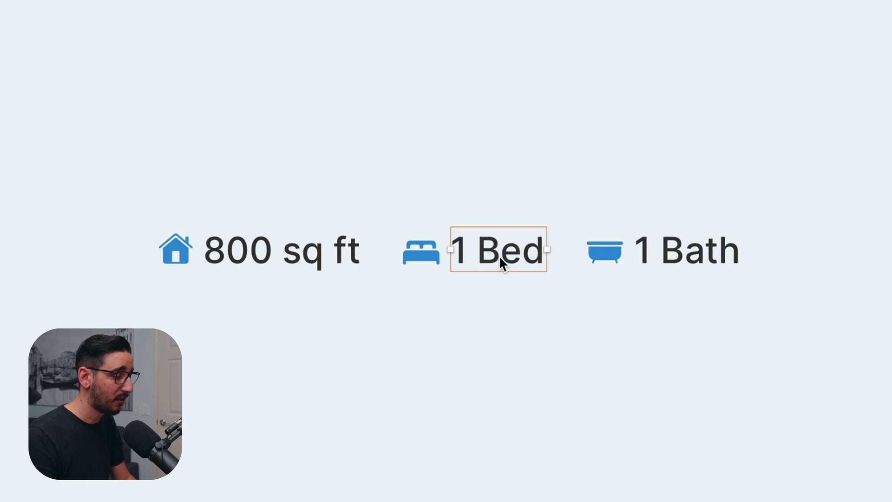
click(411, 259)
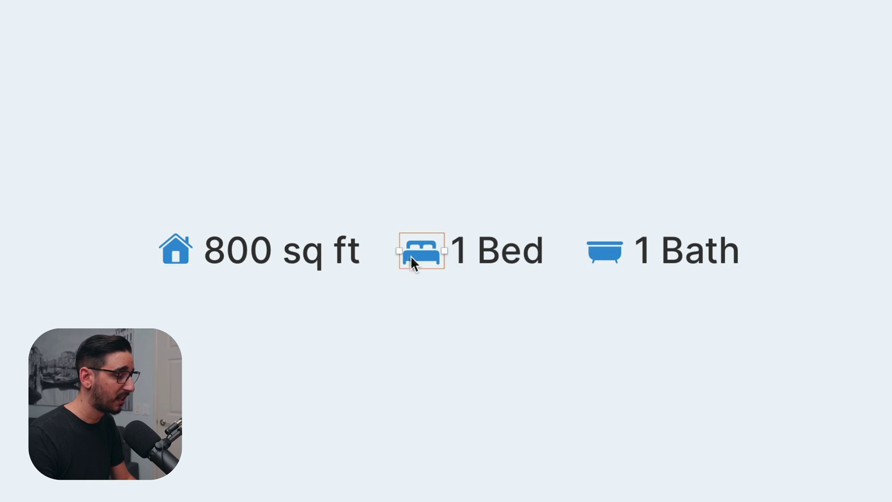
shift+click(479, 258)
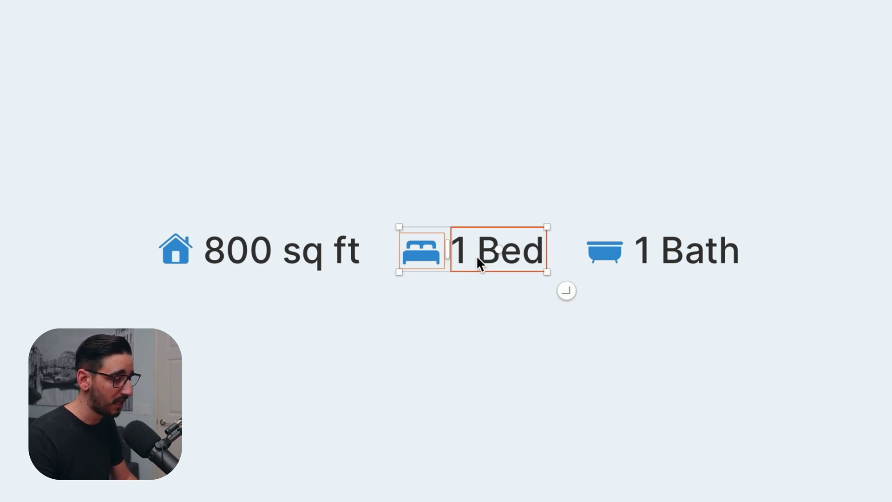
shift+click(478, 258)
key(Delete)
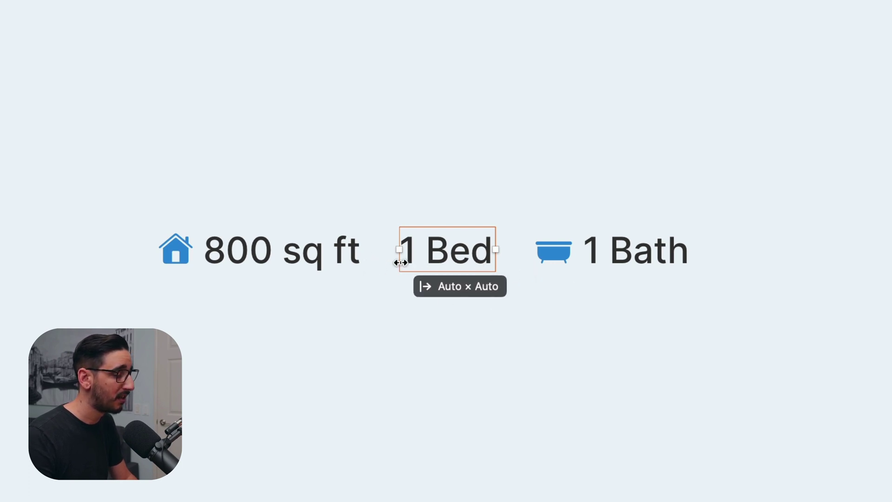
key(ctrl+z)
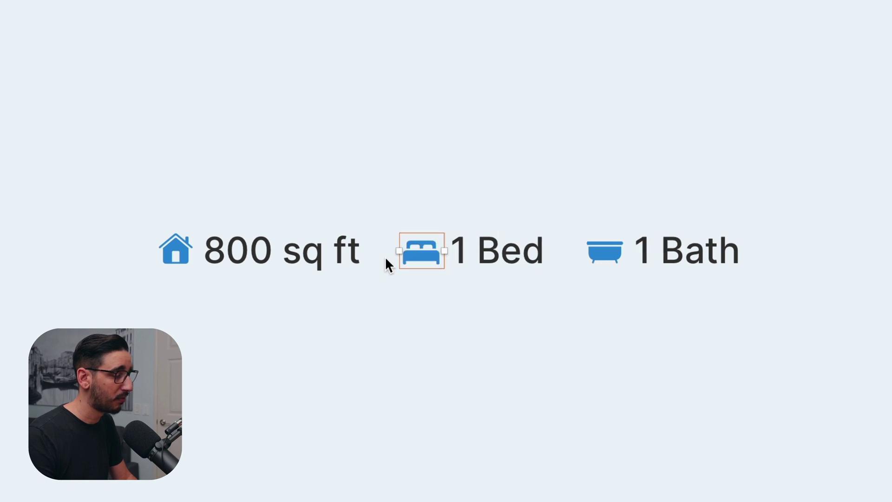
click(467, 244)
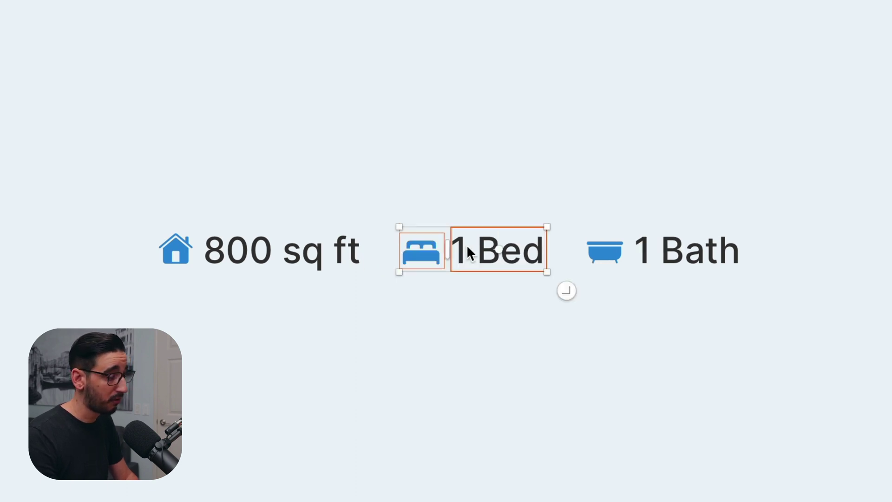
key(Delete)
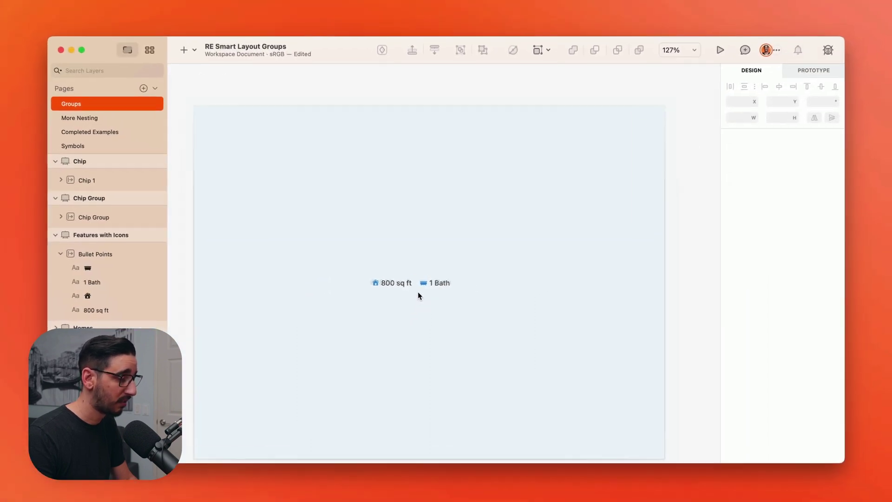
Step: Zoom out to all four artboards, then scroll over to the Homes listing card
key(super+1)
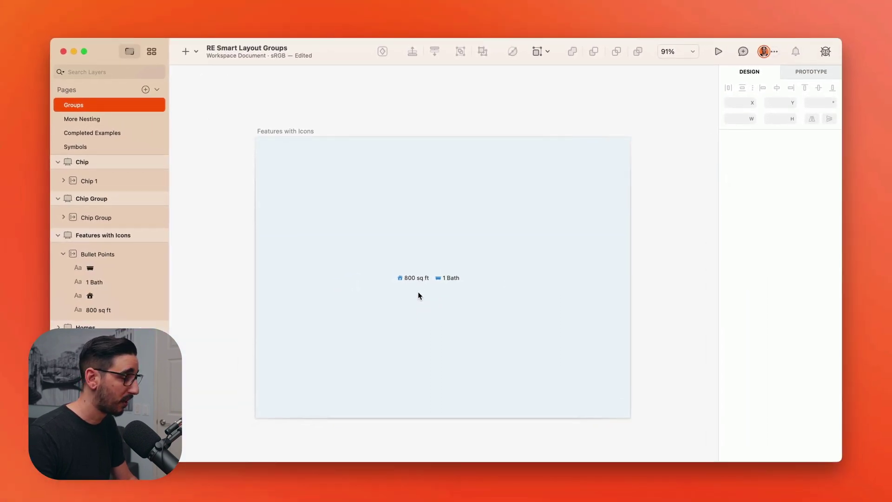
scroll(418, 293, right, 10)
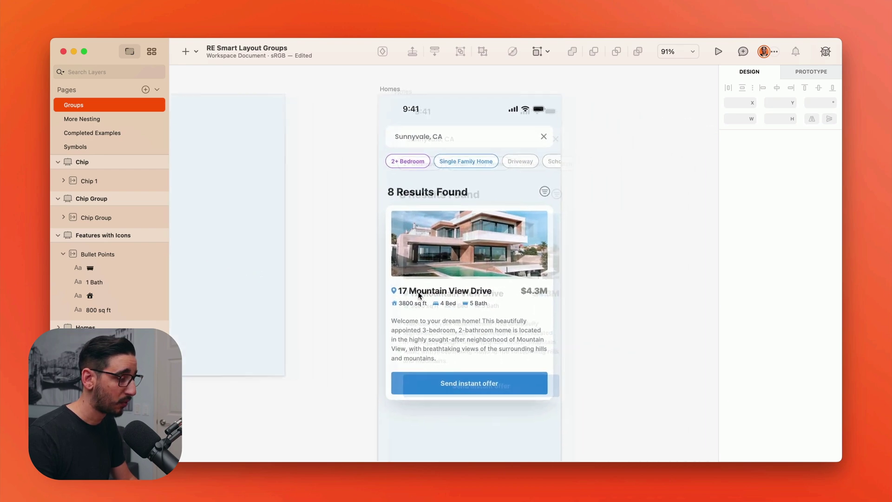
scroll(418, 293, right, 4)
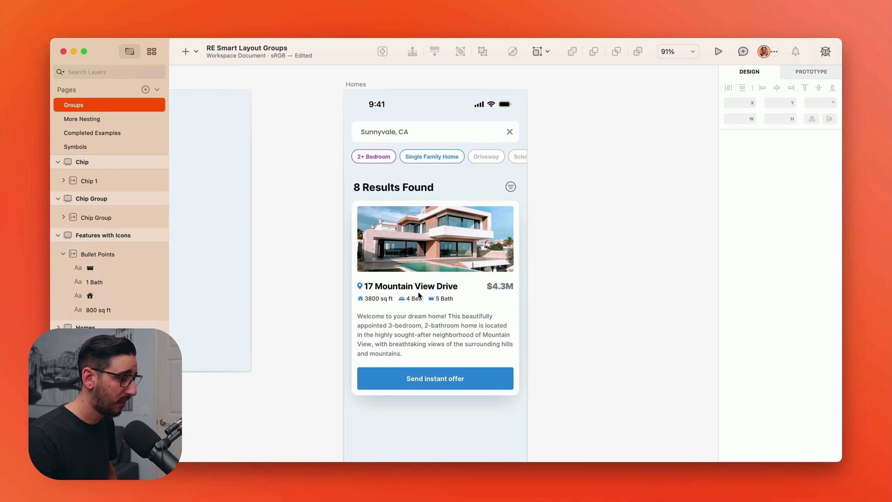
key(super+1)
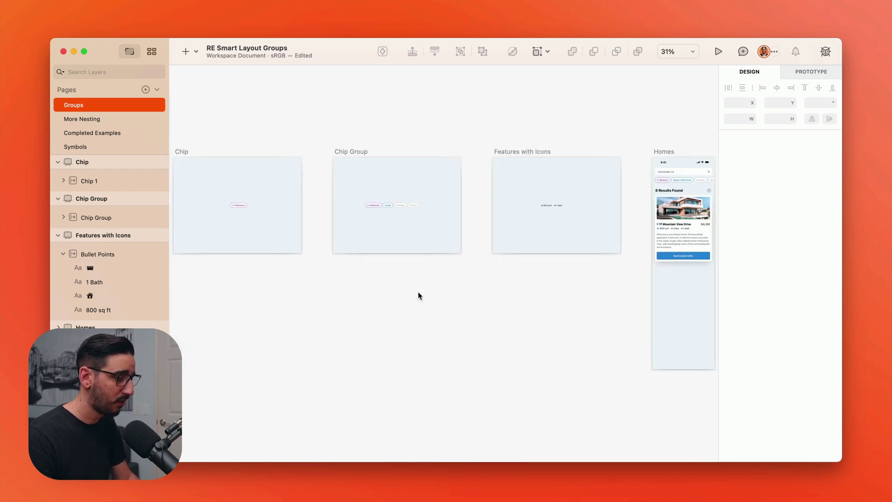
scroll(417, 292, right, 5)
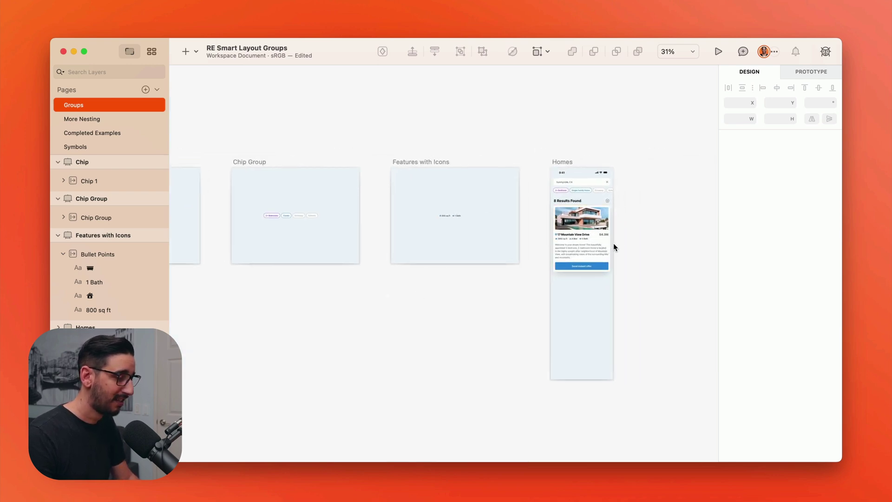
scroll(613, 243, up, 10)
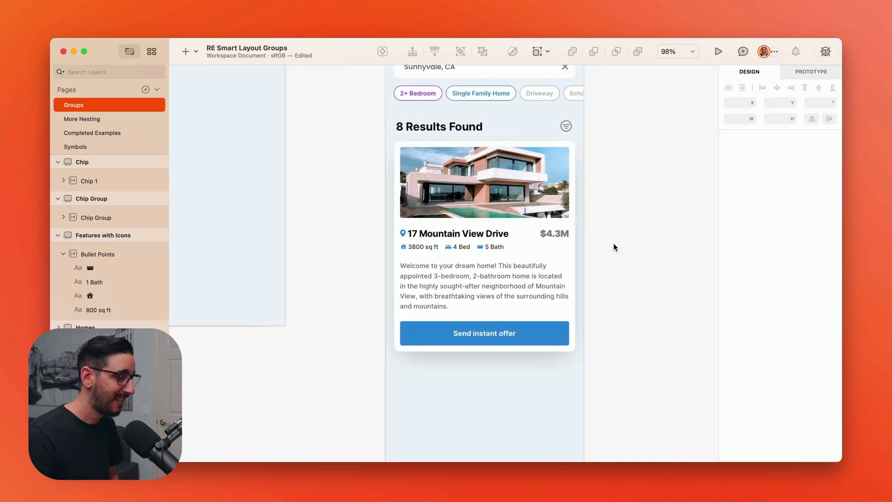
click(482, 229)
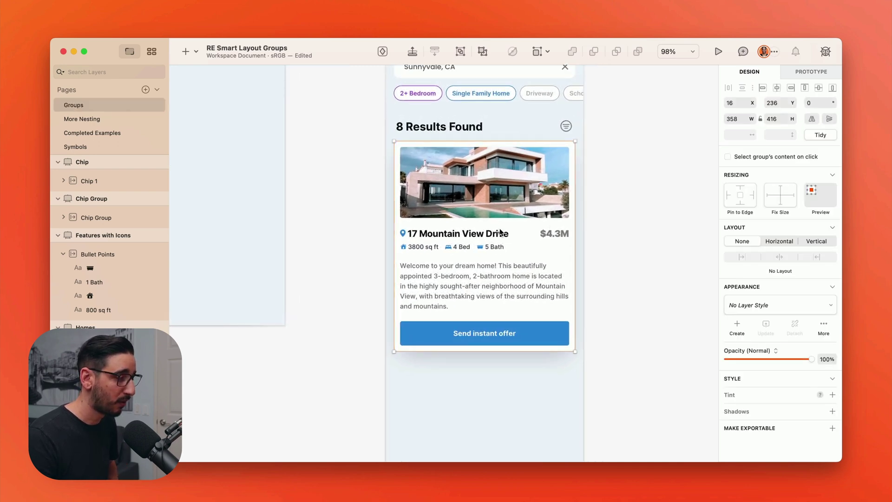
scroll(501, 231, right, 2)
scroll(500, 232, up, 2)
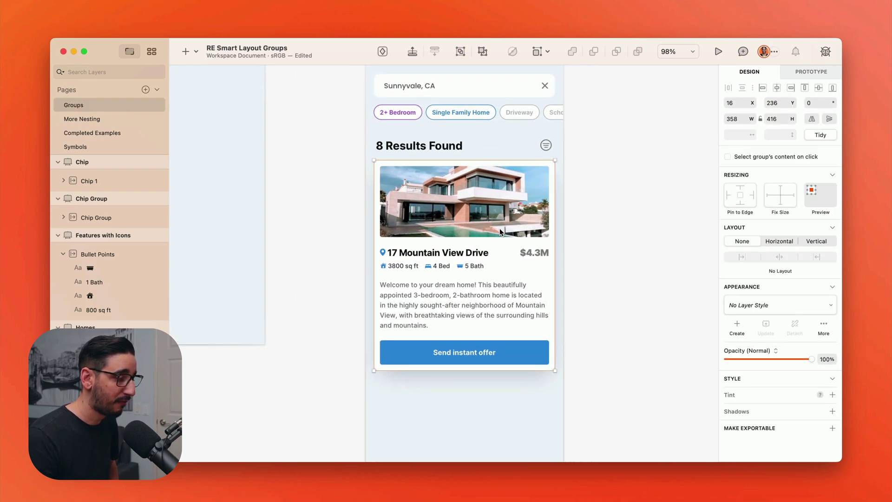
click(406, 111)
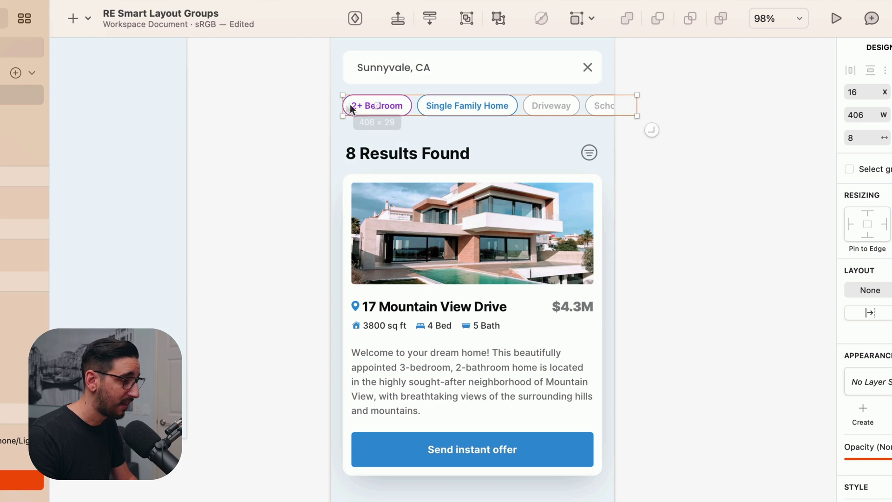
scroll(487, 104, down, 2)
click(523, 290)
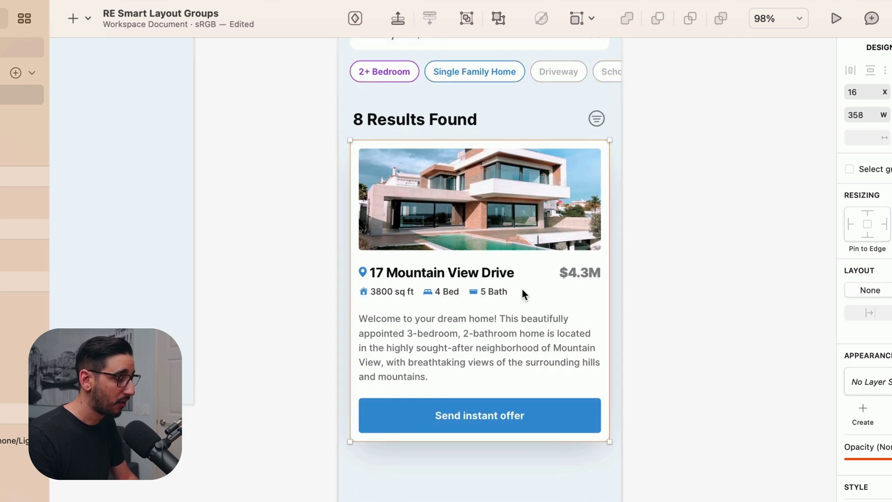
scroll(522, 288, down, 2)
scroll(522, 288, right, 2)
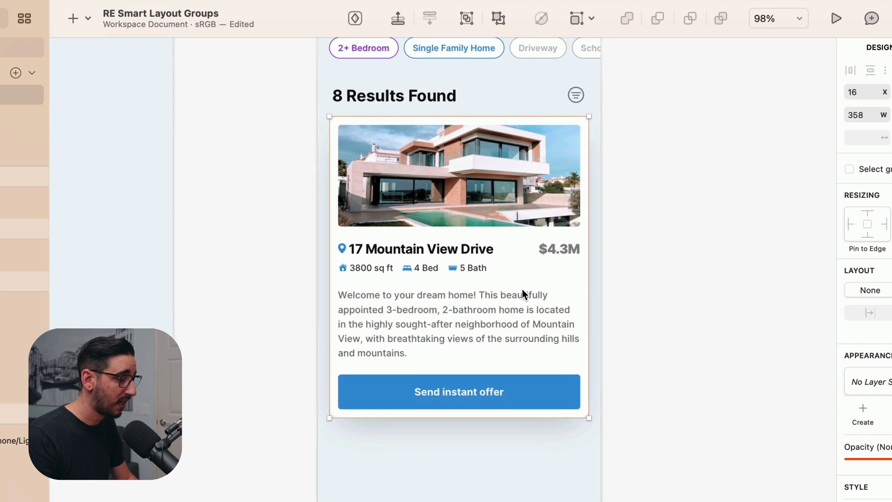
double_click(431, 163)
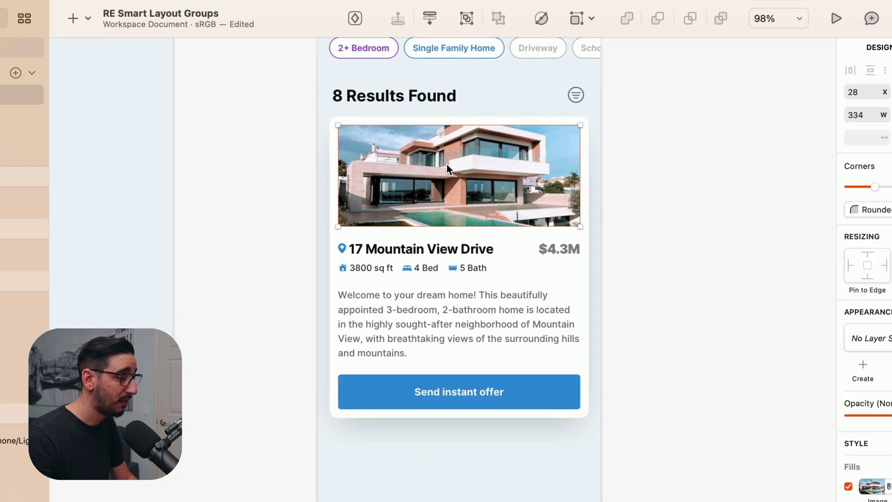
click(455, 252)
click(459, 302)
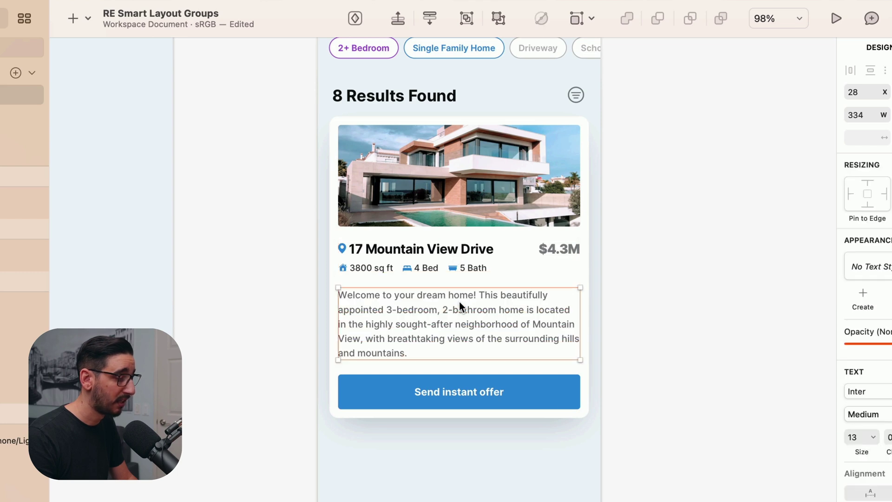
click(473, 383)
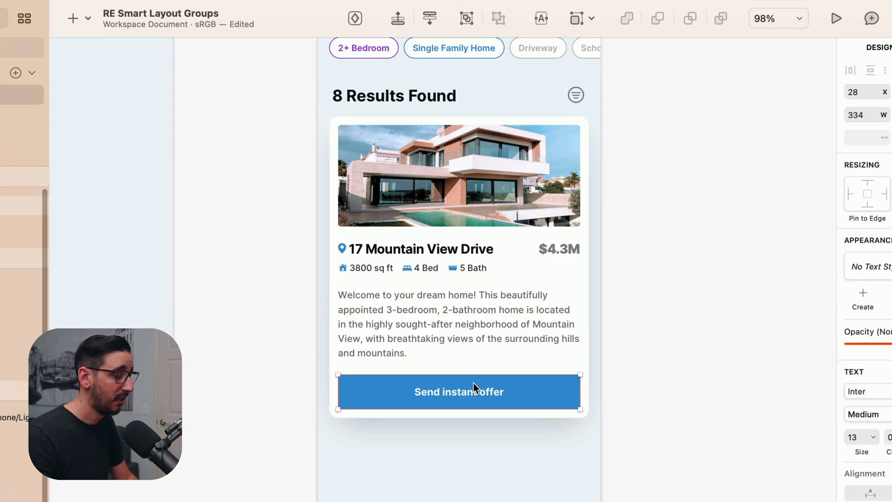
click(455, 258)
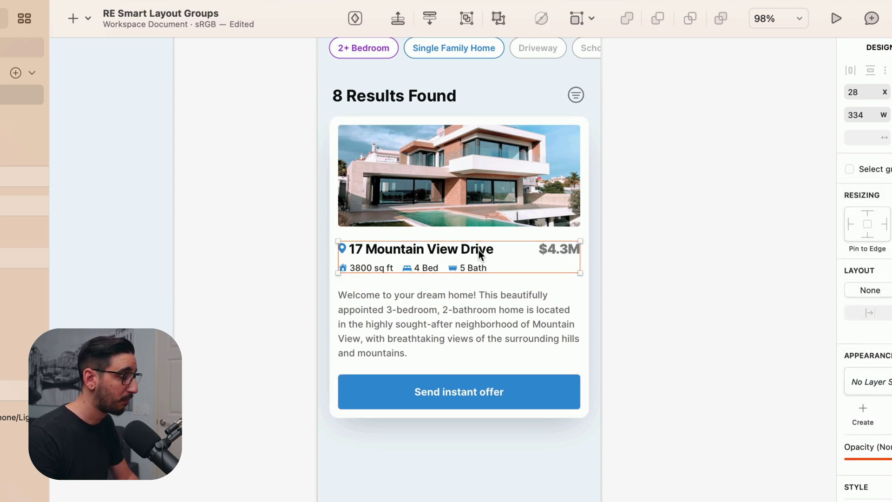
click(464, 211)
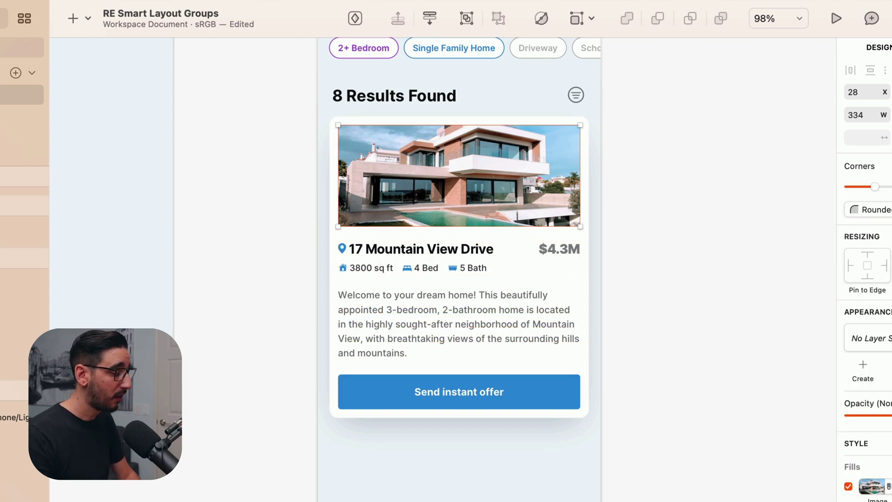
Step: Set the listing card group's Layout to Vertical, top to bottom
click(580, 415)
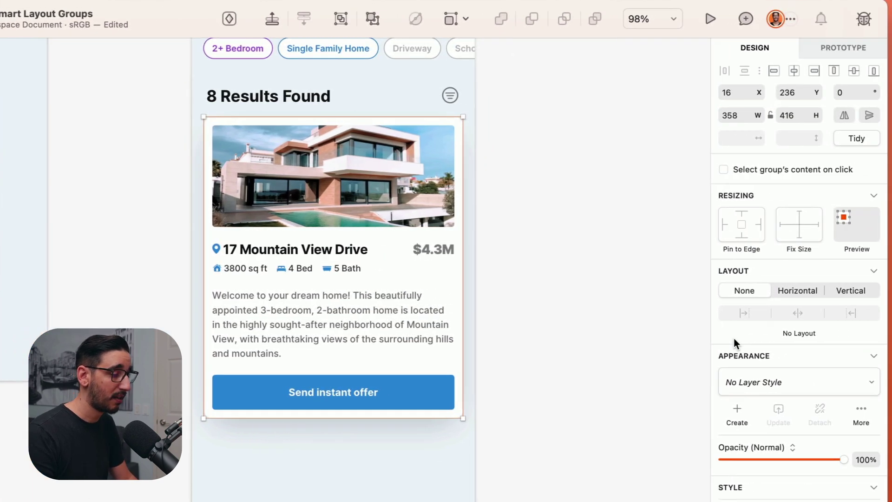
click(836, 291)
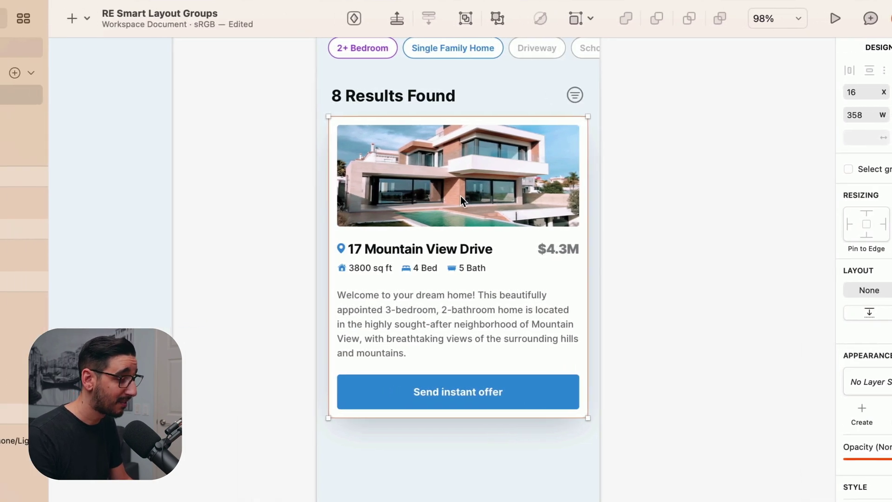
Step: Resize the card's house photo to 334 × 273, overshooting to 291 high then trimming back
double_click(461, 196)
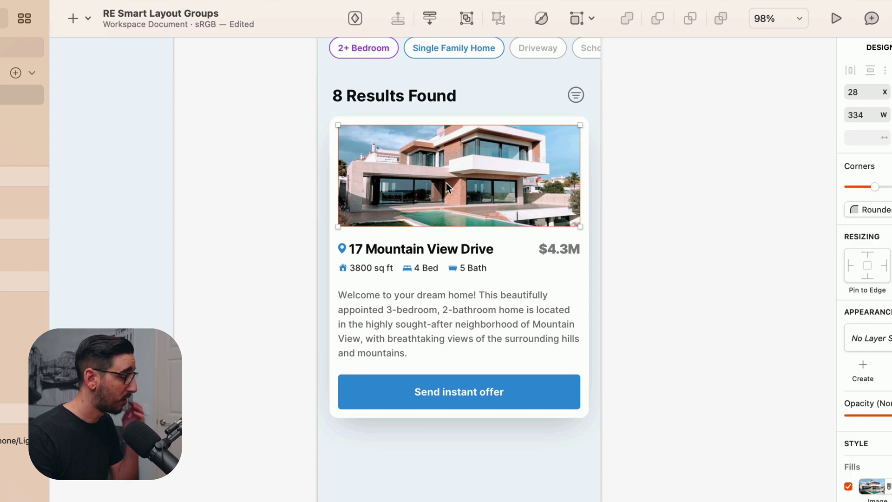
drag(439, 225, 475, 224)
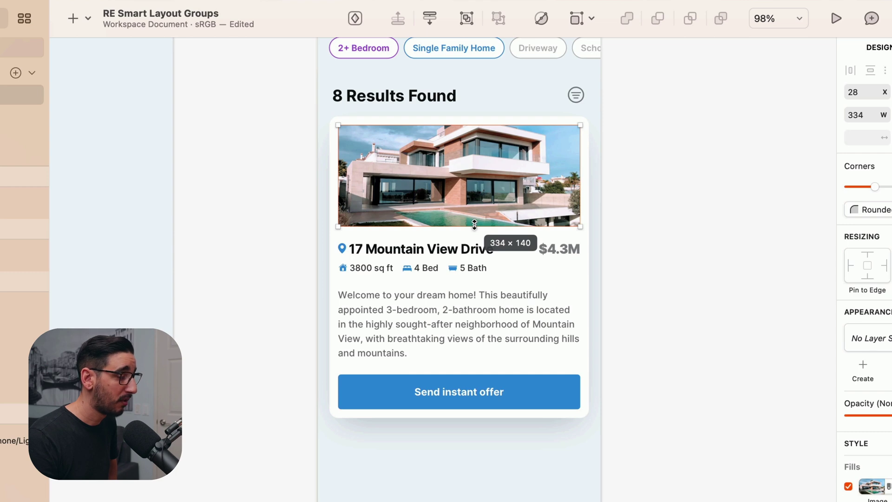
drag(474, 225, 477, 334)
drag(477, 271, 442, 213)
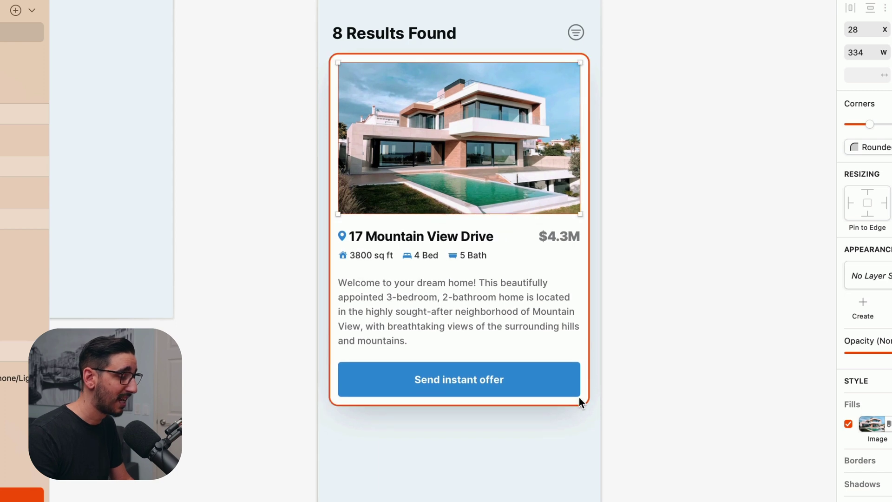
Step: Delete 'Welcome to your dream home!' from the description, then select the shrunken listing card
double_click(501, 307)
double_click(501, 307)
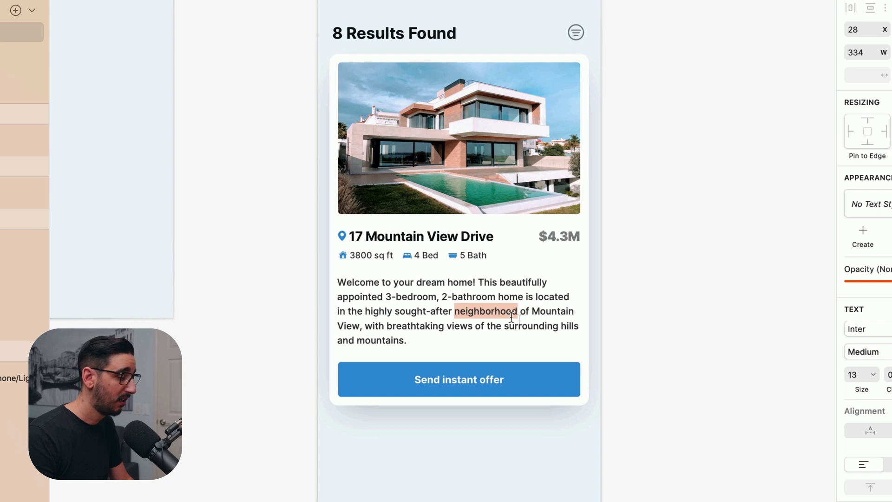
drag(478, 282, 314, 275)
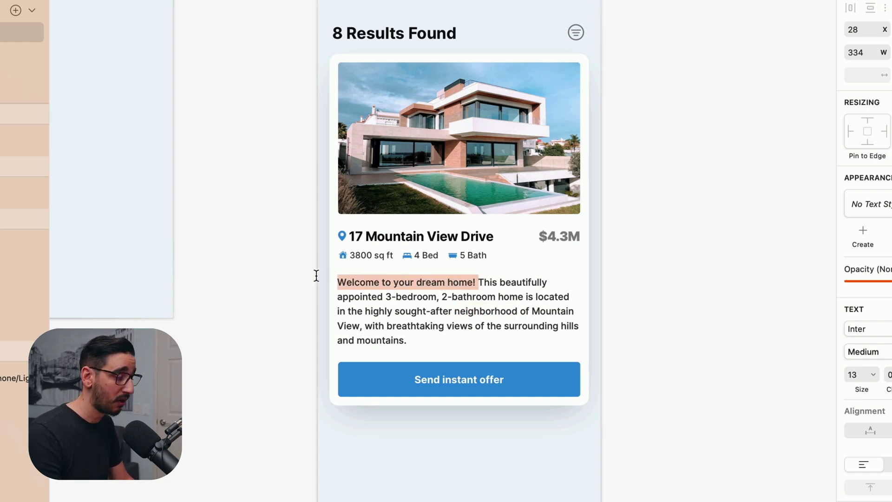
key(BackSpace)
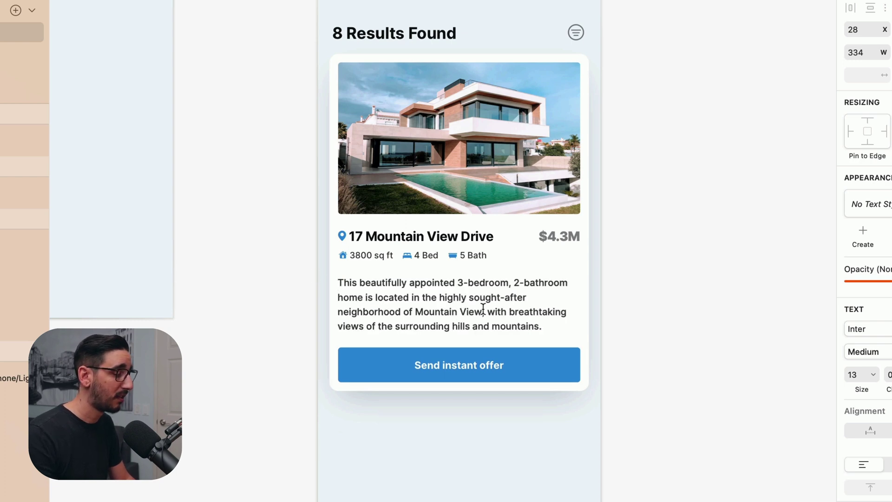
key(Escape)
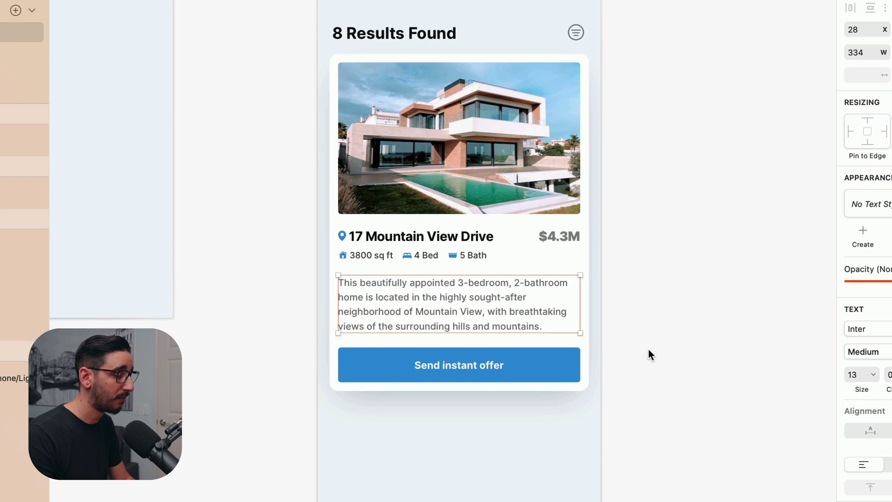
click(536, 358)
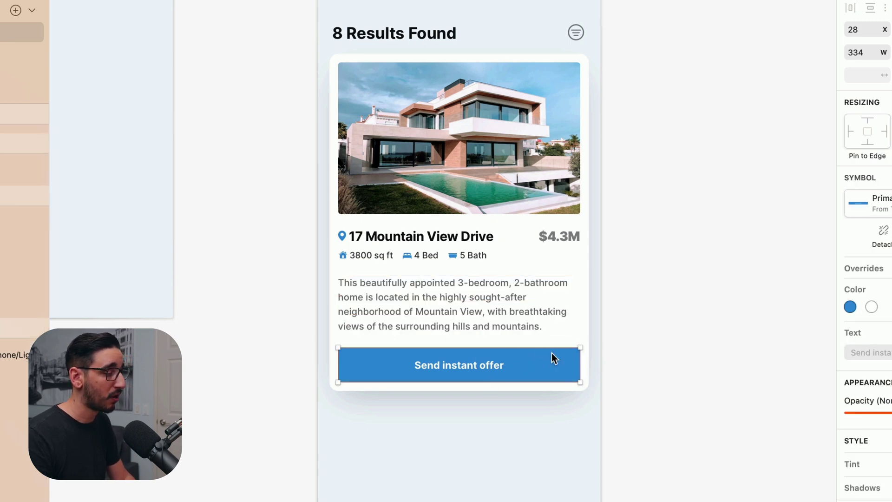
click(584, 358)
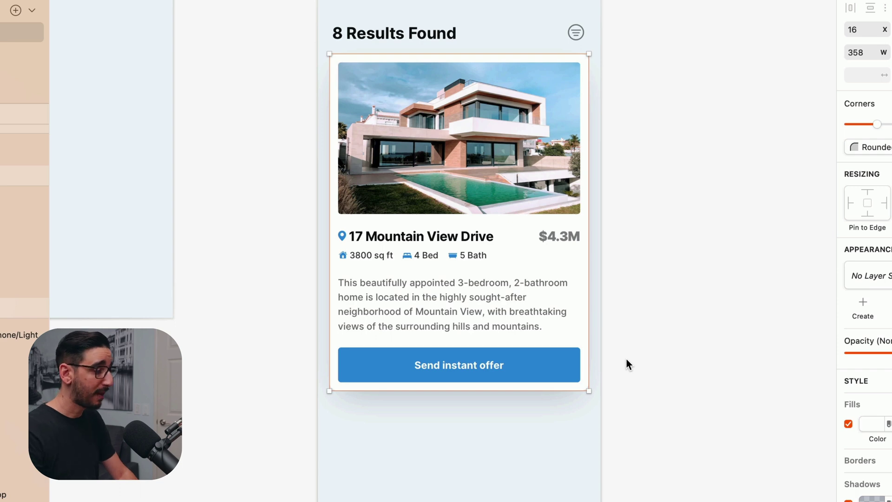
key(Escape)
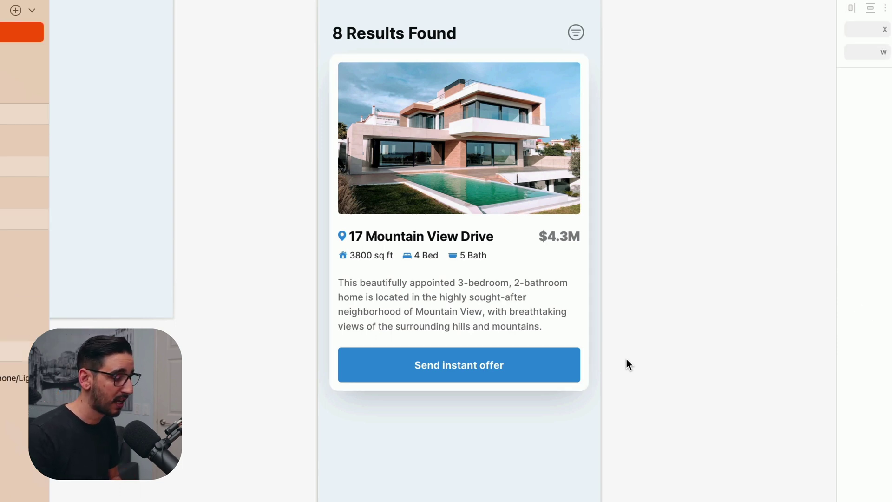
double_click(531, 364)
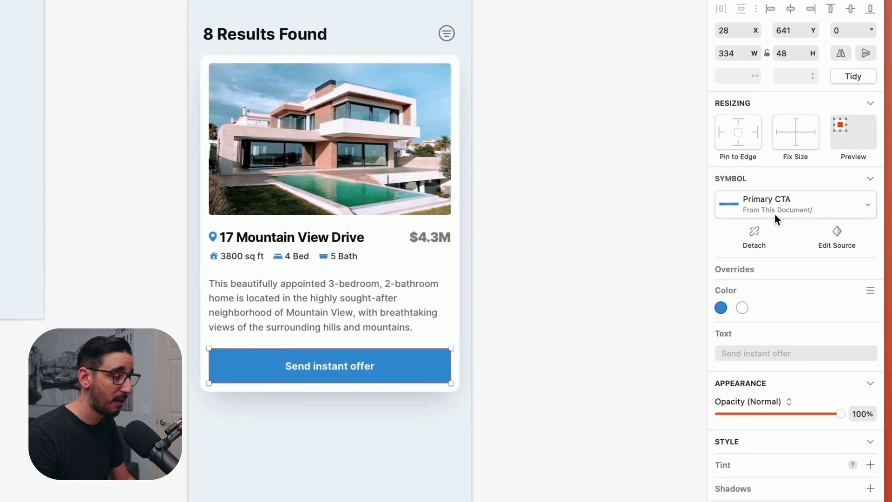
click(776, 210)
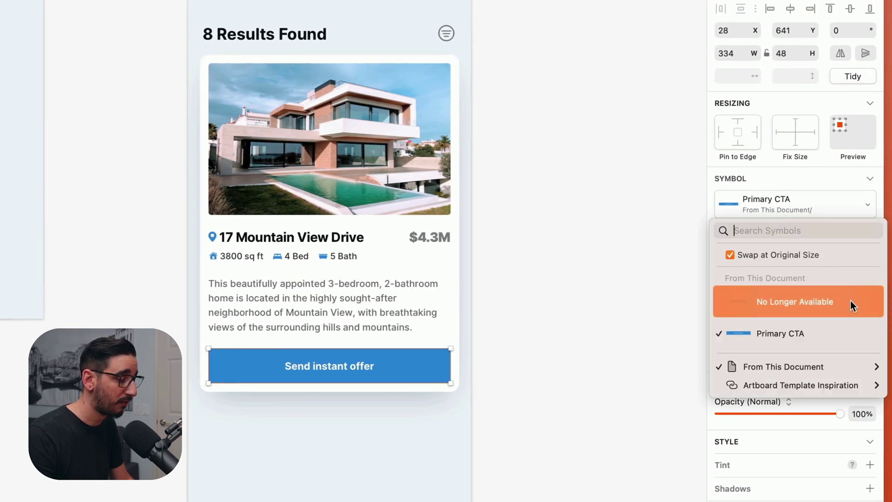
click(816, 303)
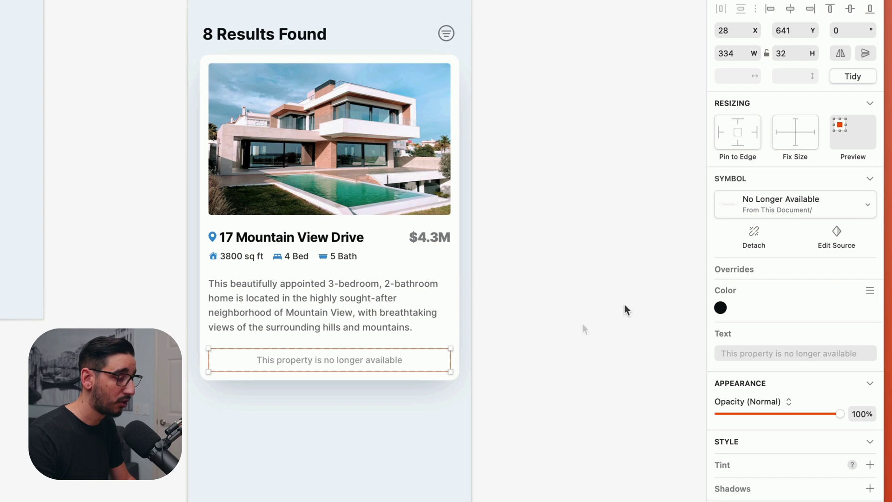
click(787, 199)
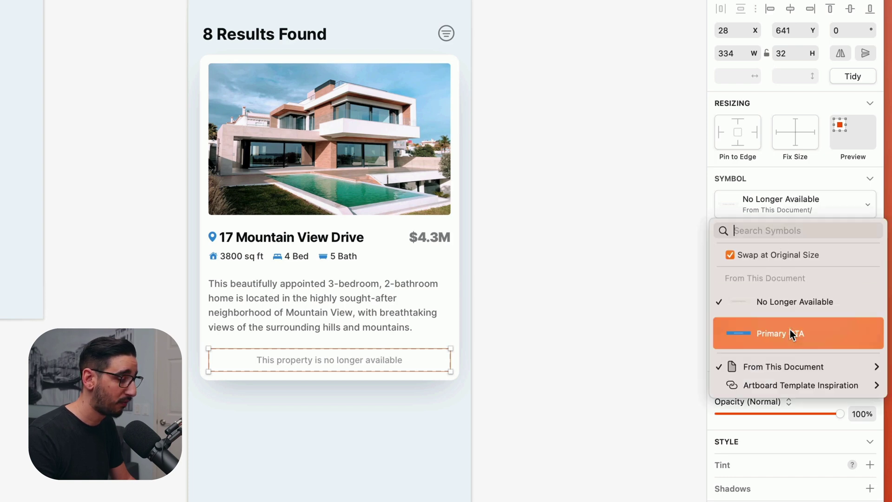
click(792, 334)
click(789, 200)
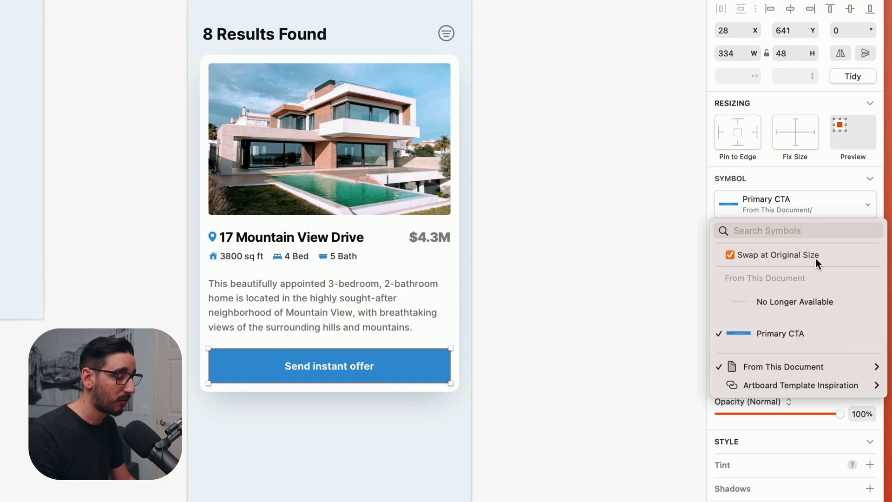
click(799, 205)
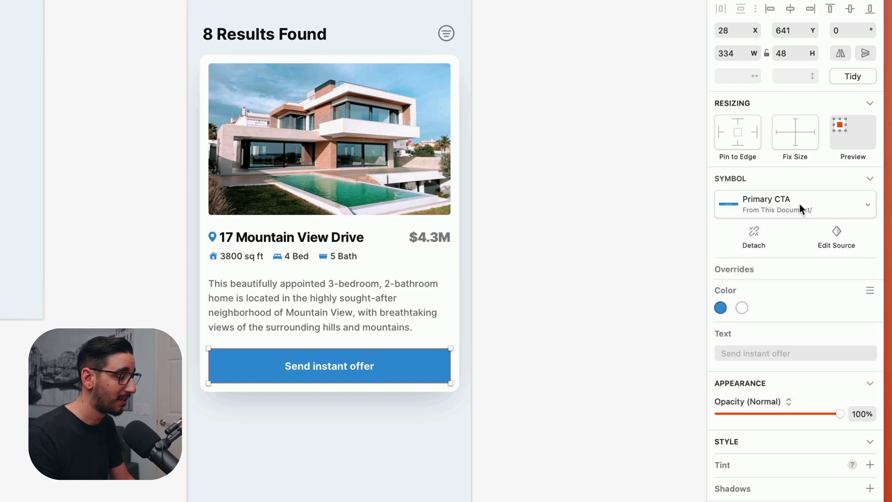
click(525, 350)
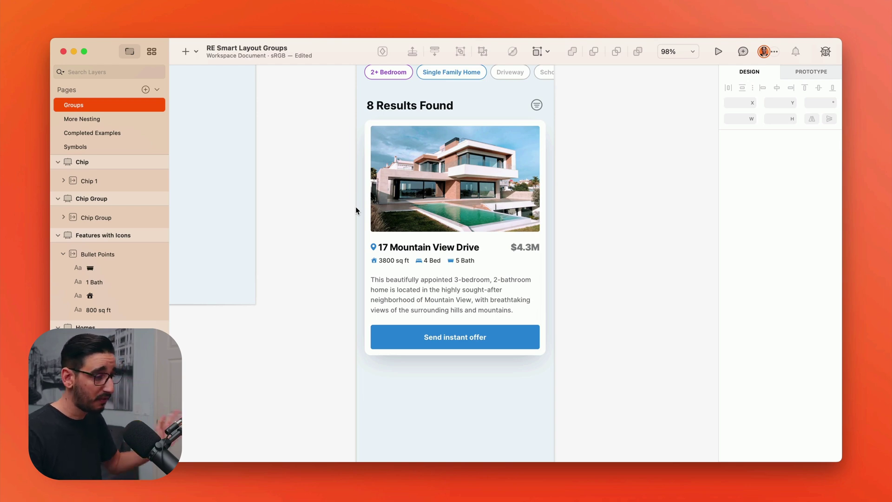
Step: Go to the More Nesting page, zoom in, and select the first listing card
click(116, 119)
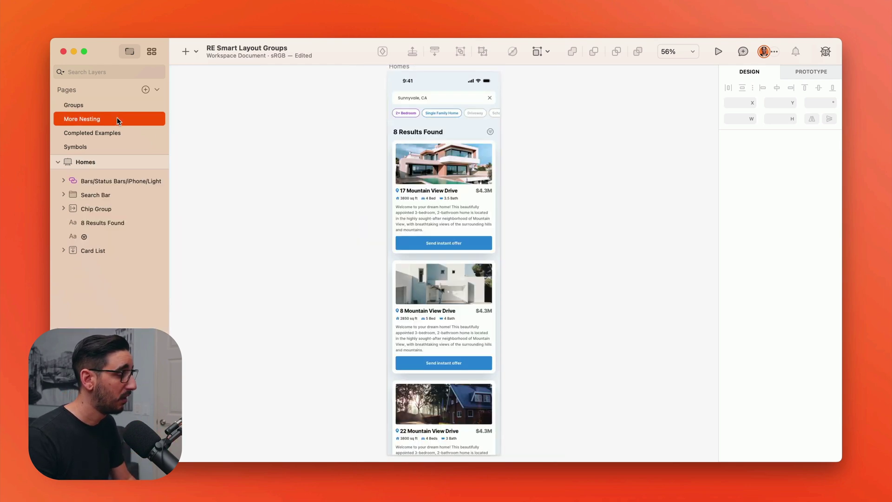
scroll(430, 166, up, 3)
scroll(430, 169, up, 5)
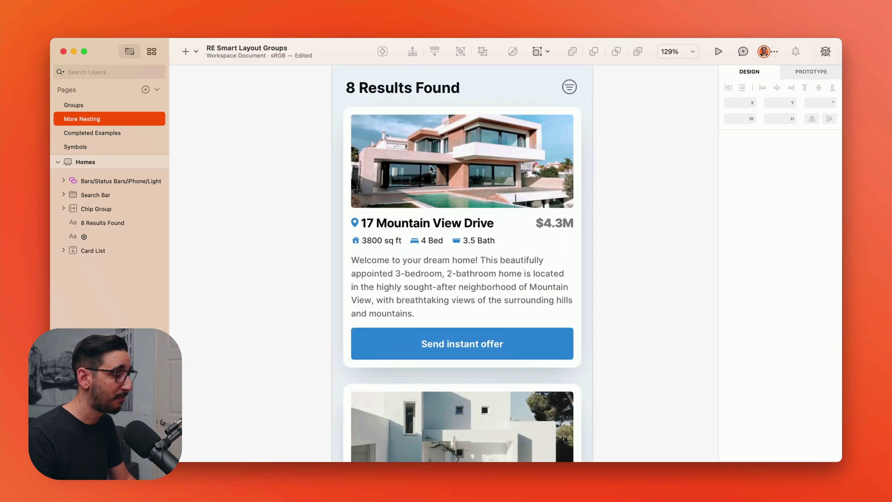
scroll(431, 169, up, 2)
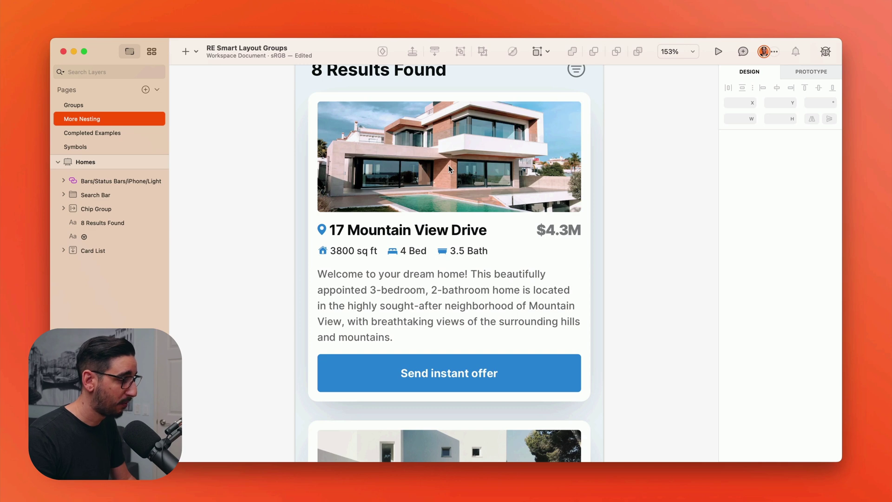
double_click(447, 165)
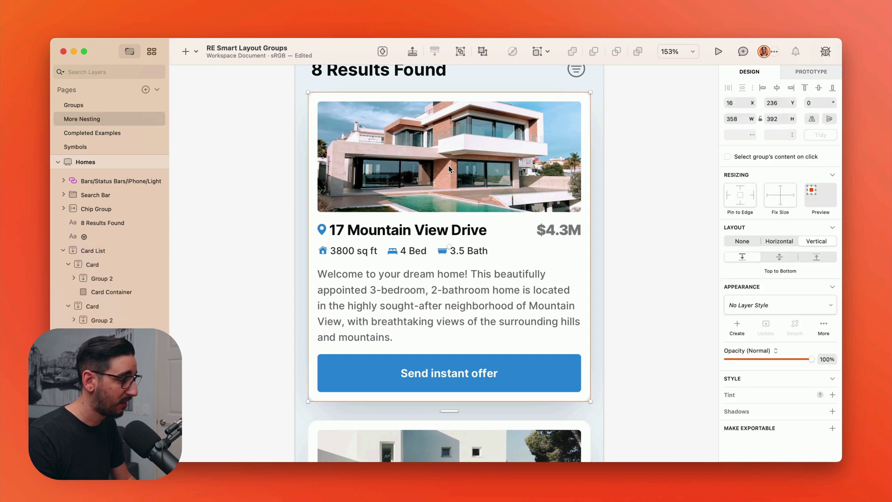
Step: Collapse the other cards in Layers, expand the first card, and select Card Contents
click(69, 306)
click(68, 264)
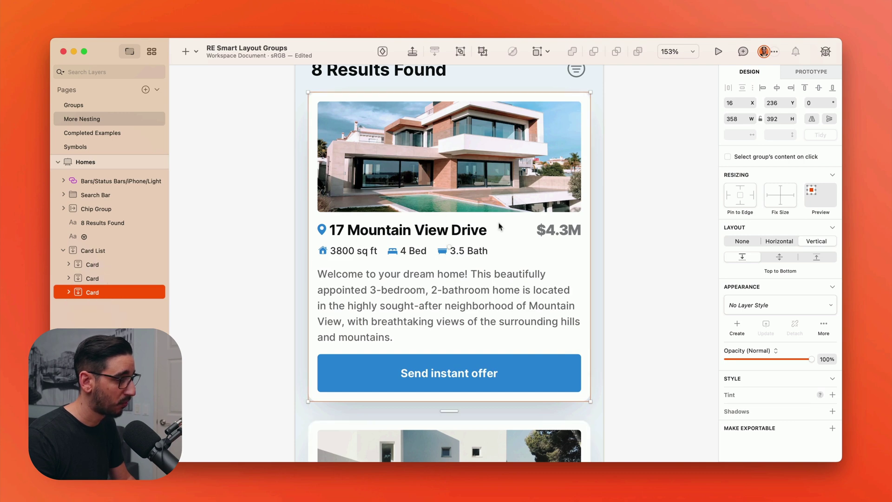
click(68, 292)
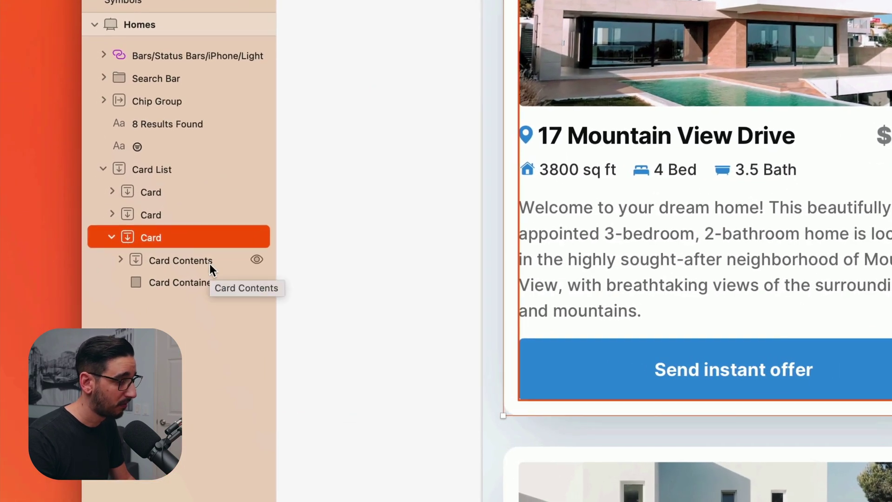
click(227, 266)
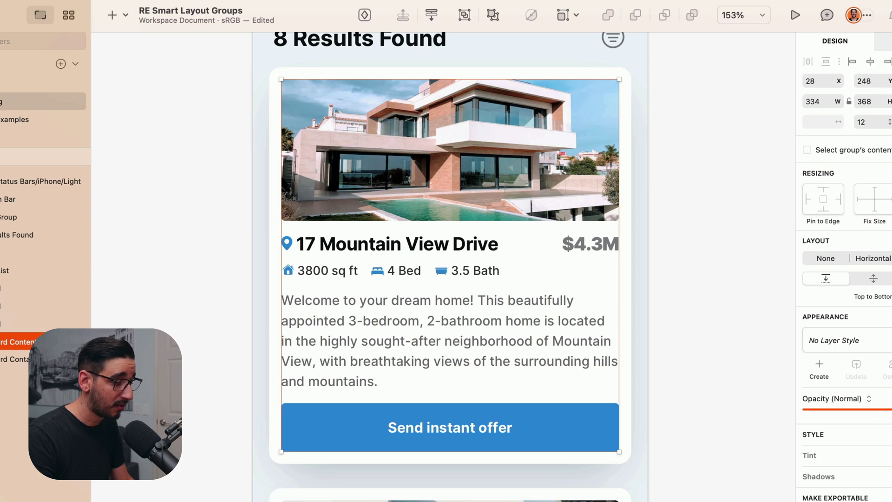
Step: Widen the Smart Layout spacing between the hero image, details, description and offer button to 20
double_click(488, 161)
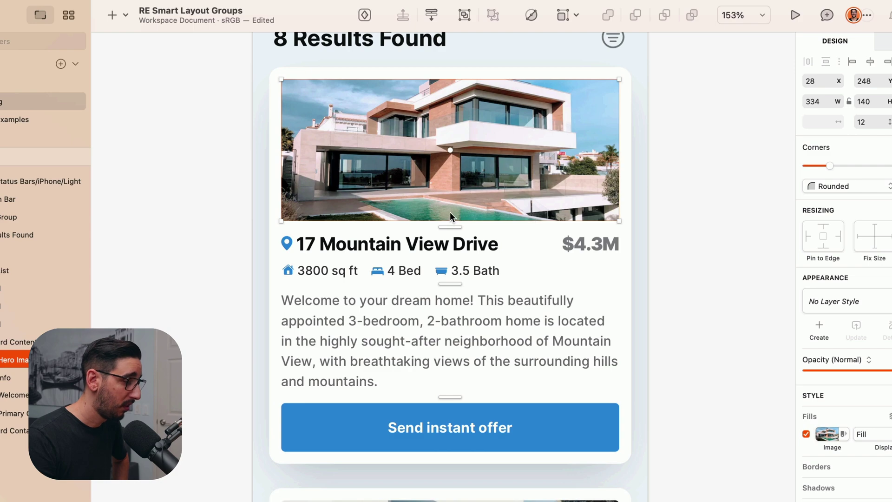
mouse_move(450, 152)
mouse_down()
mouse_move(450, 316)
mouse_move(450, 139)
mouse_up()
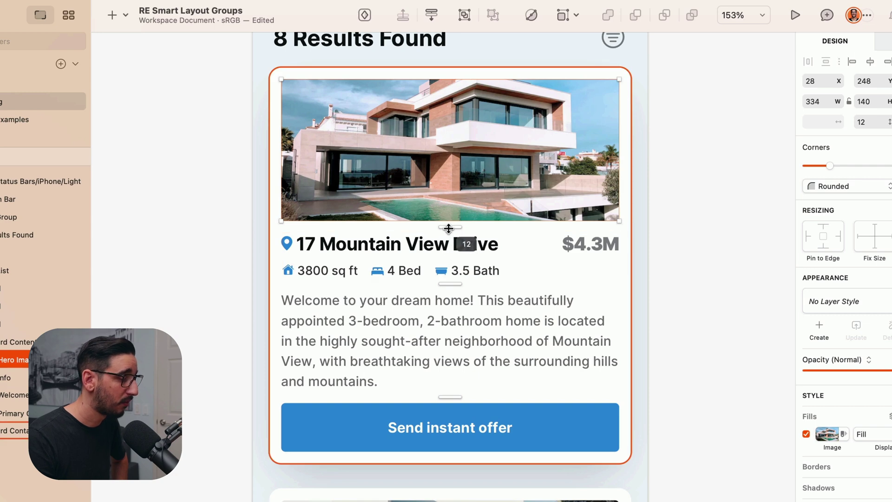
mouse_move(448, 228)
mouse_down()
mouse_move(448, 242)
mouse_move(457, 232)
mouse_move(444, 232)
mouse_move(446, 222)
mouse_move(445, 235)
mouse_move(445, 219)
mouse_move(445, 228)
mouse_up()
scroll(565, 249, down, 2)
scroll(566, 249, right, 1)
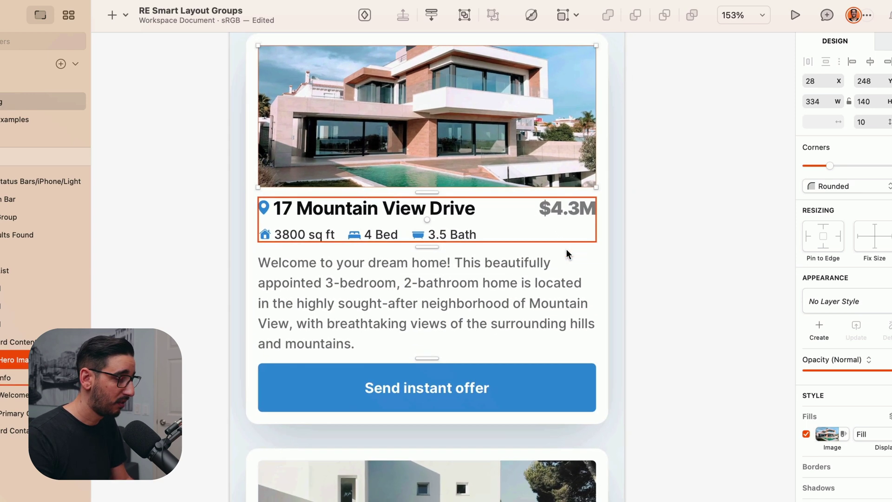
drag(433, 193, 433, 199)
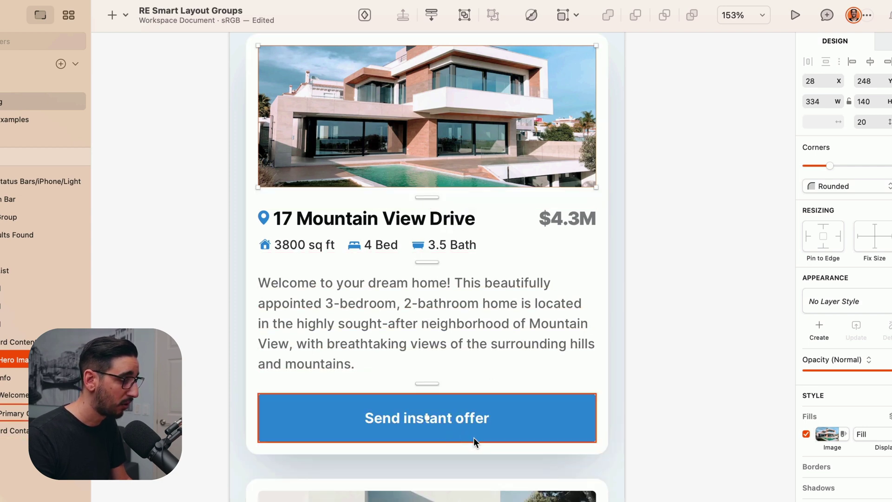
scroll(424, 357, down, 5)
Step: Select the first card's hero image and drag it taller so the cards below shift down
scroll(425, 357, down, 2)
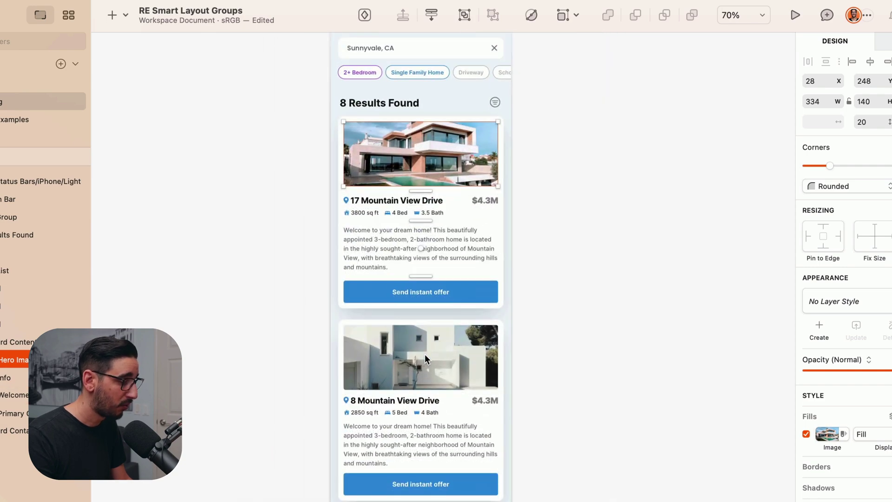
click(12, 326)
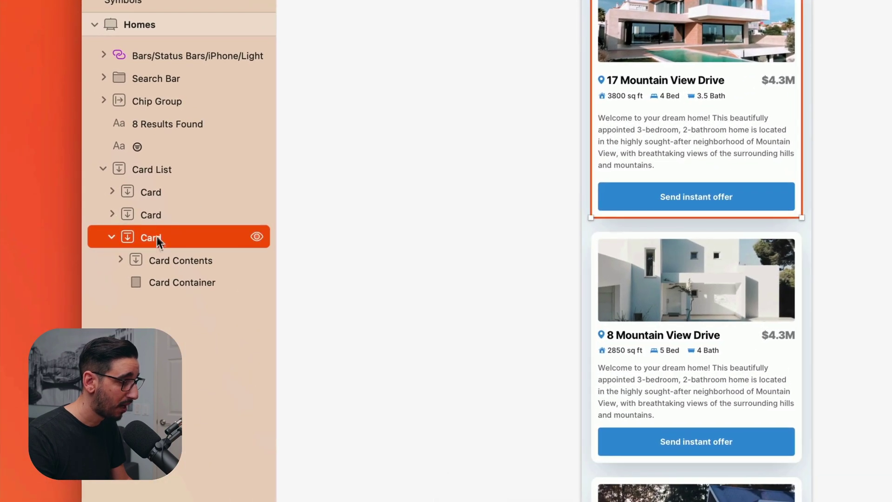
click(165, 166)
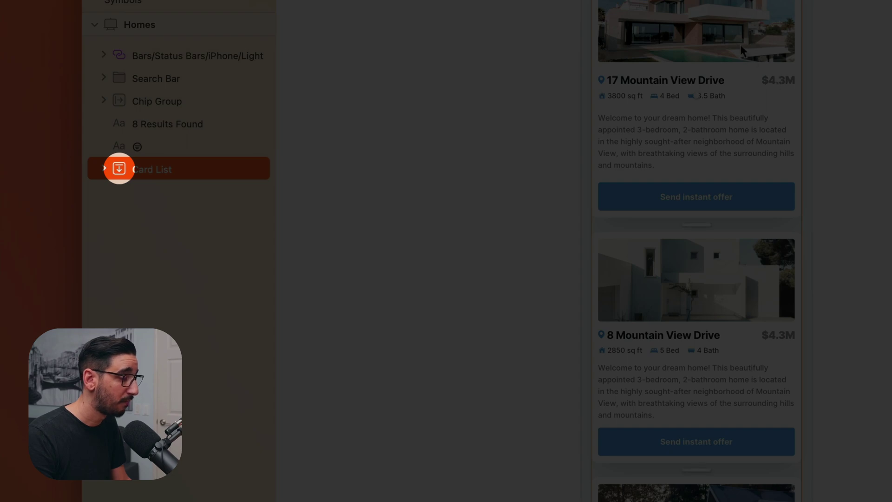
super+click(741, 50)
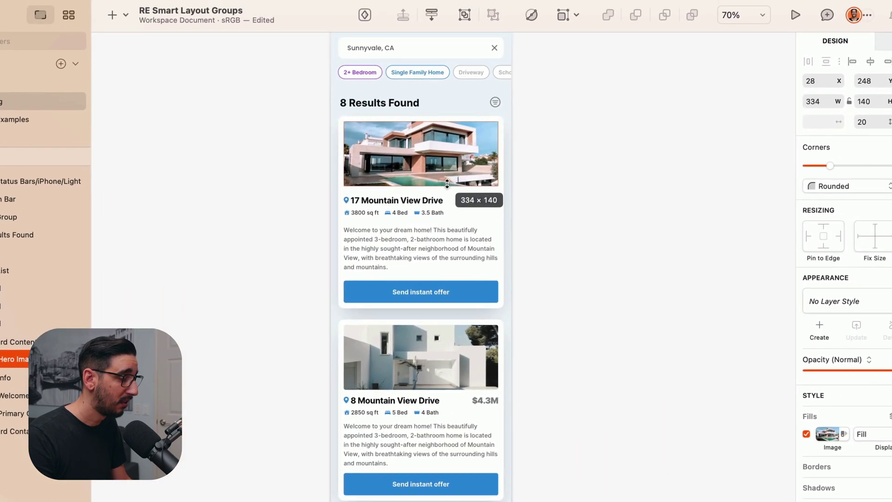
drag(447, 184, 433, 203)
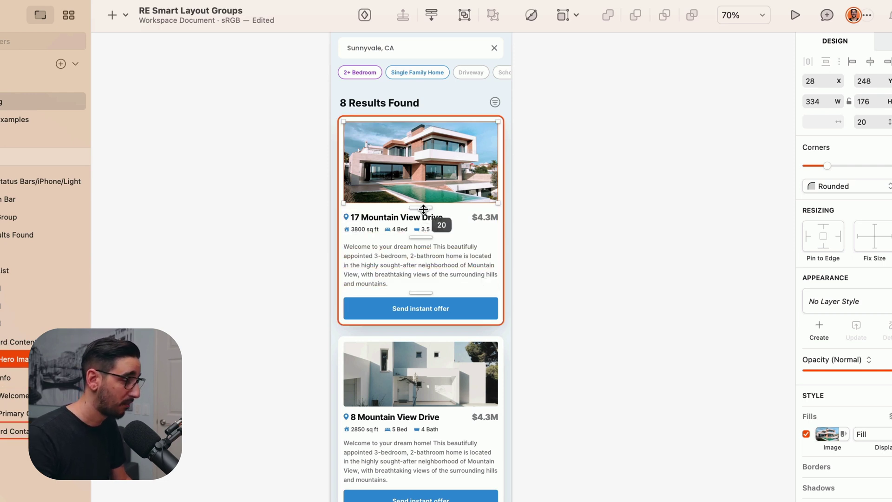
mouse_move(421, 207)
mouse_down()
mouse_move(423, 234)
mouse_move(421, 204)
mouse_up()
click(578, 237)
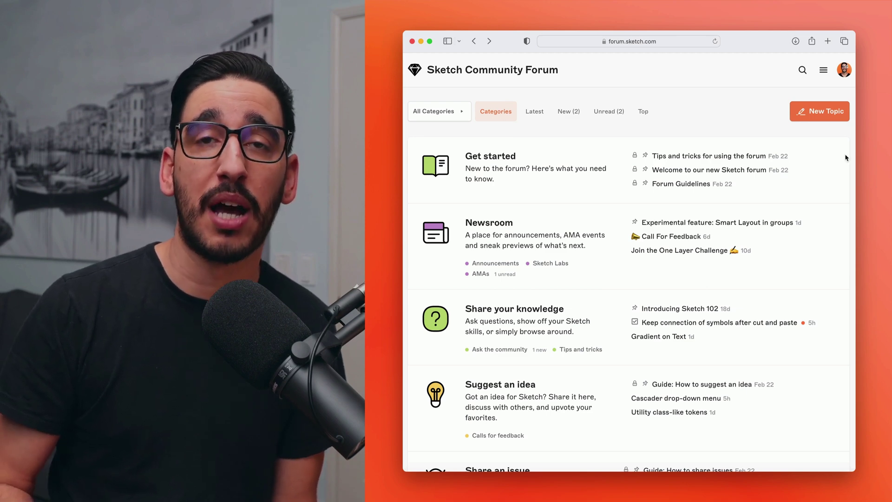
Step: Go to Sketch Labs and open the 'Experimental feature: Smart Layout in groups' topic
click(556, 264)
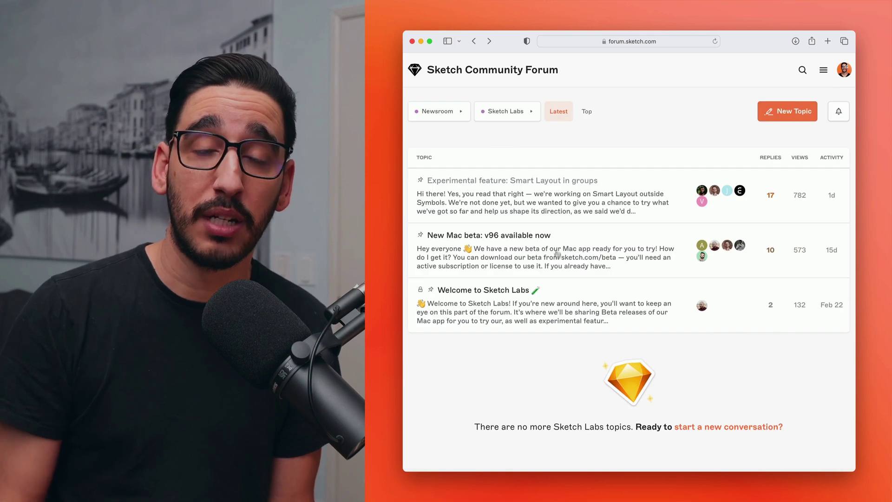
click(555, 197)
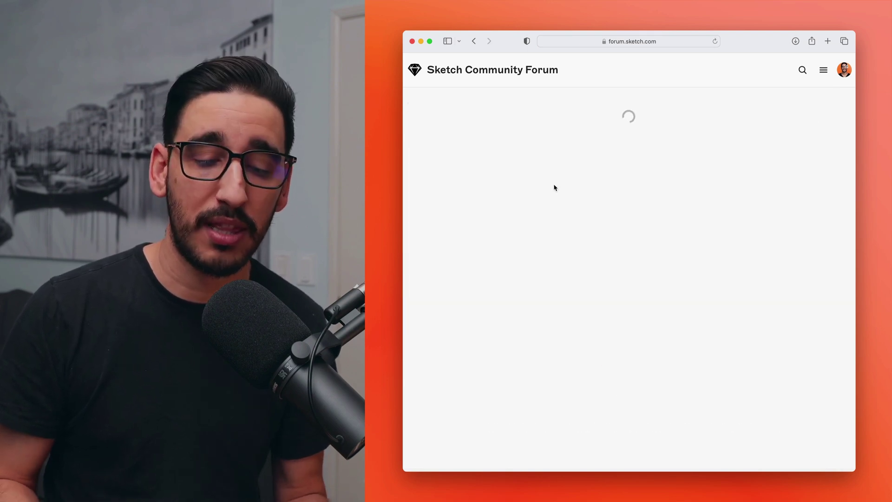